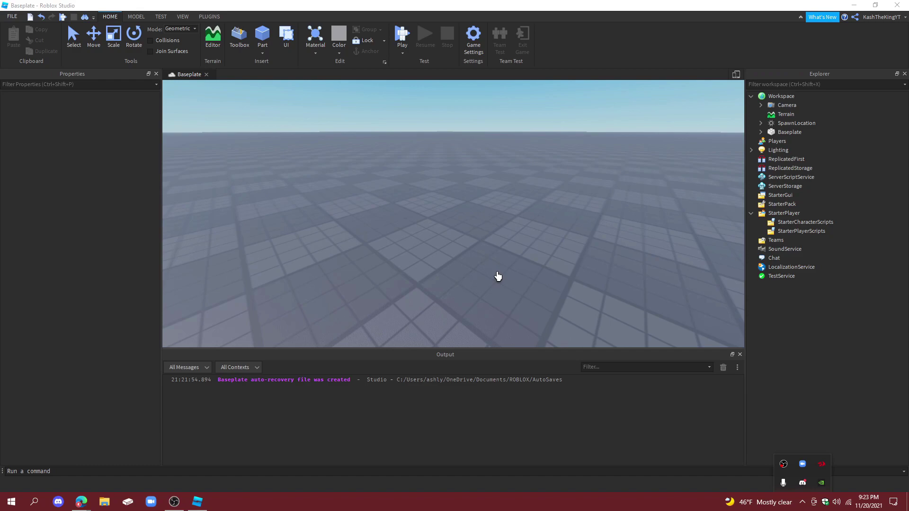
Insert an R15 Block Rig dummy into the workspace with the Rig Builder plugin
{"action": "left_click", "coordinate": [209, 16]}
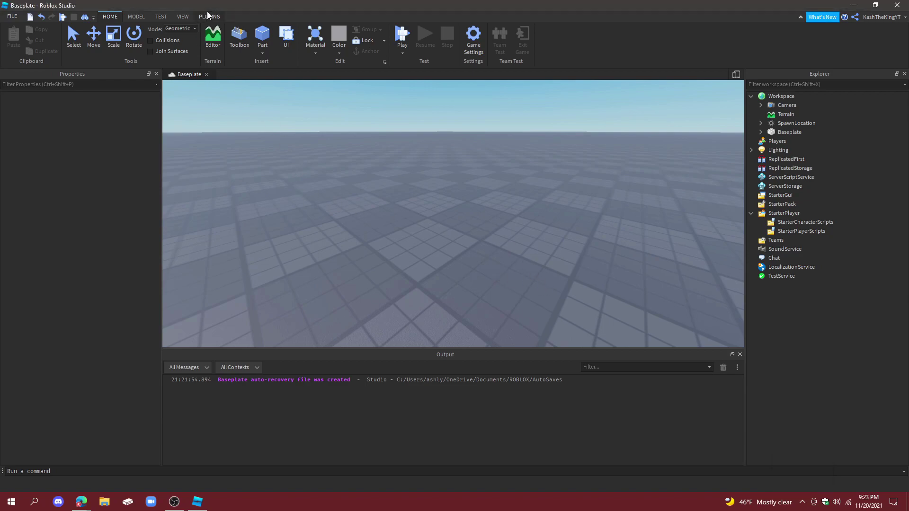
{"action": "left_click", "coordinate": [675, 31]}
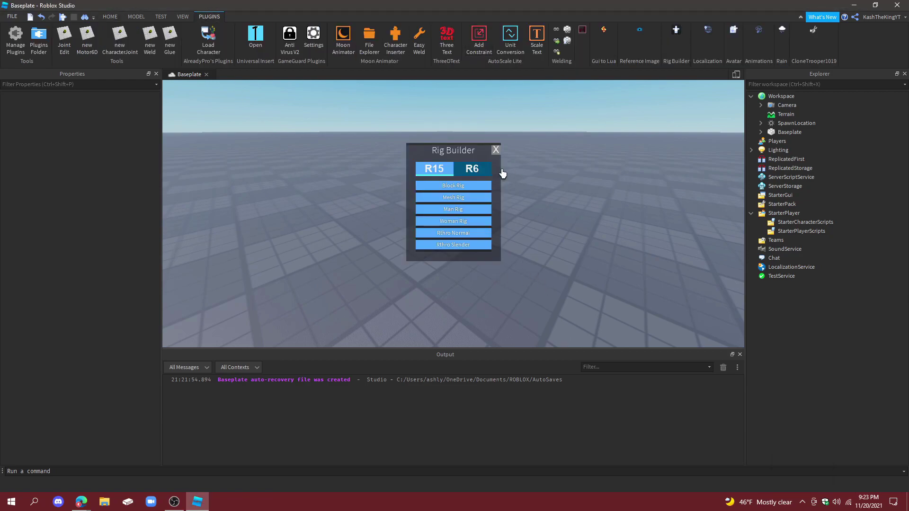
{"action": "left_click", "coordinate": [443, 186]}
{"action": "right_click_drag", "start_coordinate": [587, 151], "coordinate": [587, 151]}
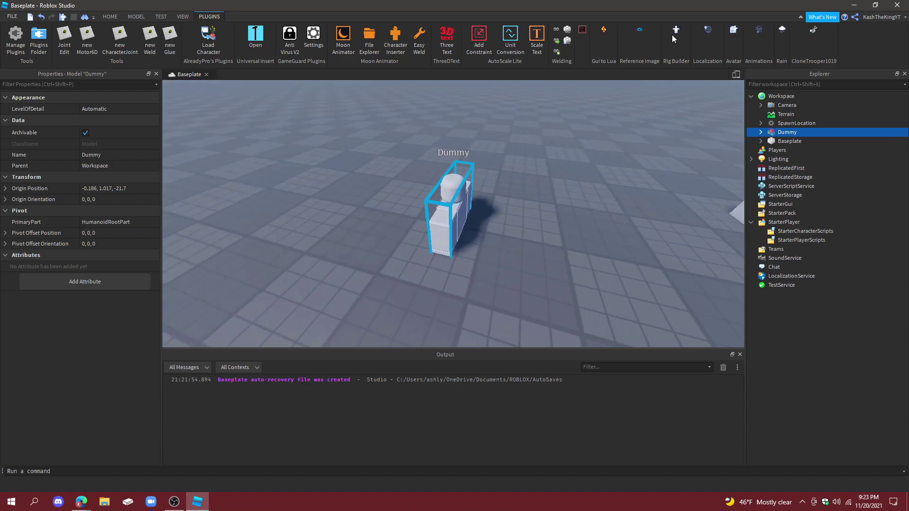
Stand the dummy on the baseplate and rotate it 90 degrees about the vertical axis
{"action": "right_click_drag", "start_coordinate": [435, 216], "coordinate": [435, 216]}
{"action": "left_click_drag", "start_coordinate": [435, 215], "coordinate": [458, 232]}
{"action": "key", "text": "r"}
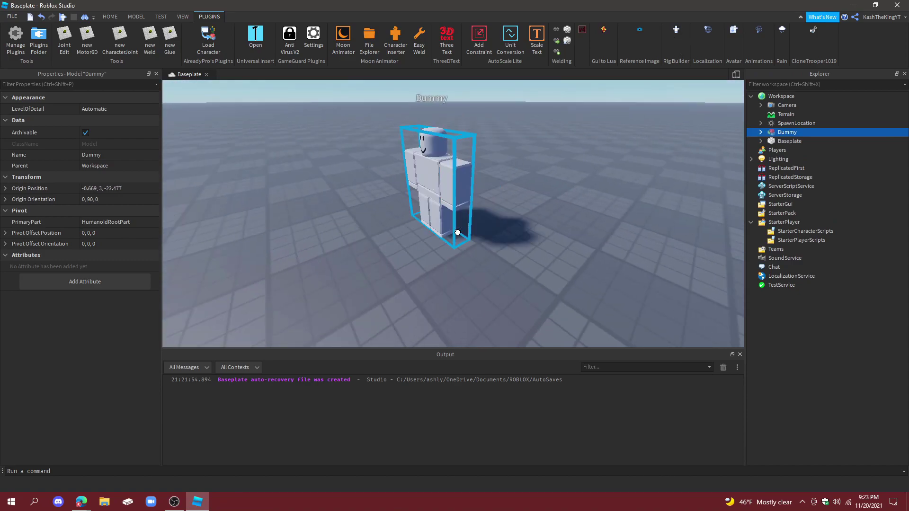
{"action": "right_click_drag", "start_coordinate": [458, 232], "coordinate": [489, 239]}
{"action": "left_click", "coordinate": [489, 240]}
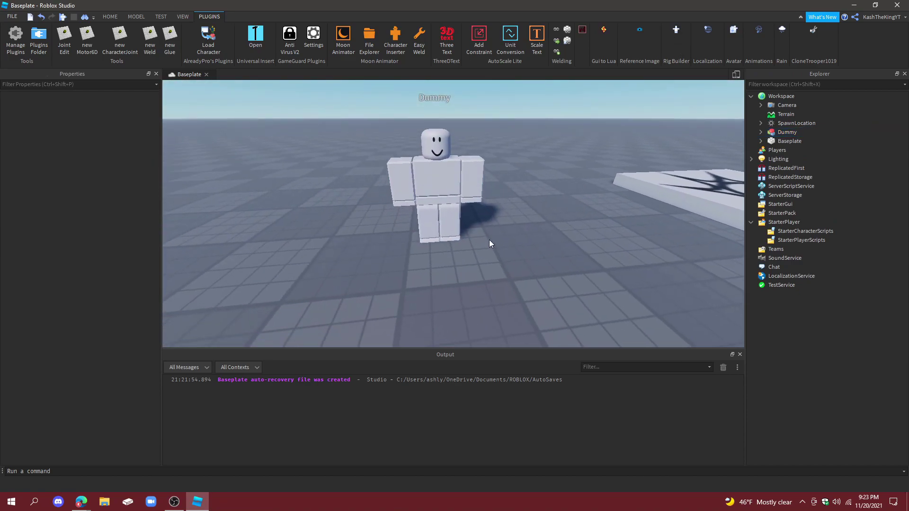
Insert a block part and place it against the front of the dummy's torso
{"action": "left_click", "coordinate": [113, 18]}
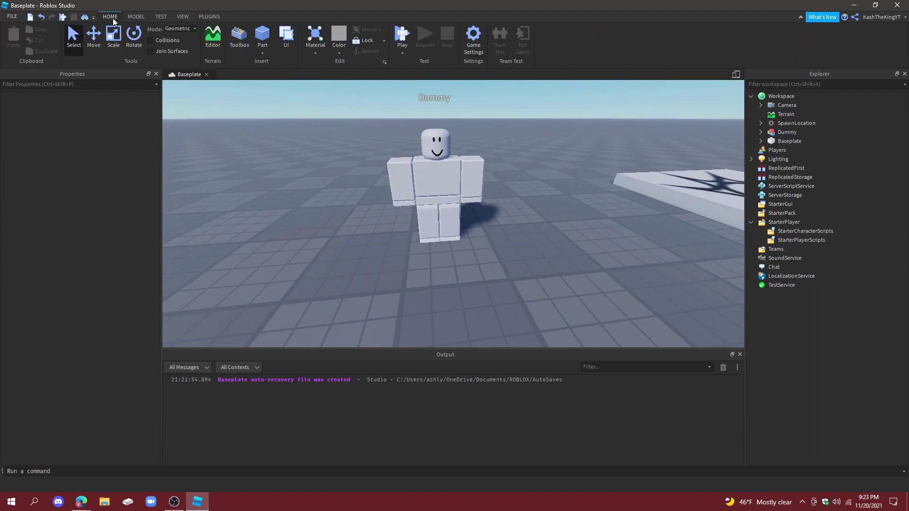
{"action": "left_click", "coordinate": [262, 34]}
{"action": "left_click_drag", "start_coordinate": [462, 98], "coordinate": [422, 181]}
{"action": "scroll", "coordinate": [447, 185], "scroll_direction": "up", "scroll_amount": 3}
{"action": "scroll", "coordinate": [444, 185], "scroll_direction": "down", "scroll_amount": 1}
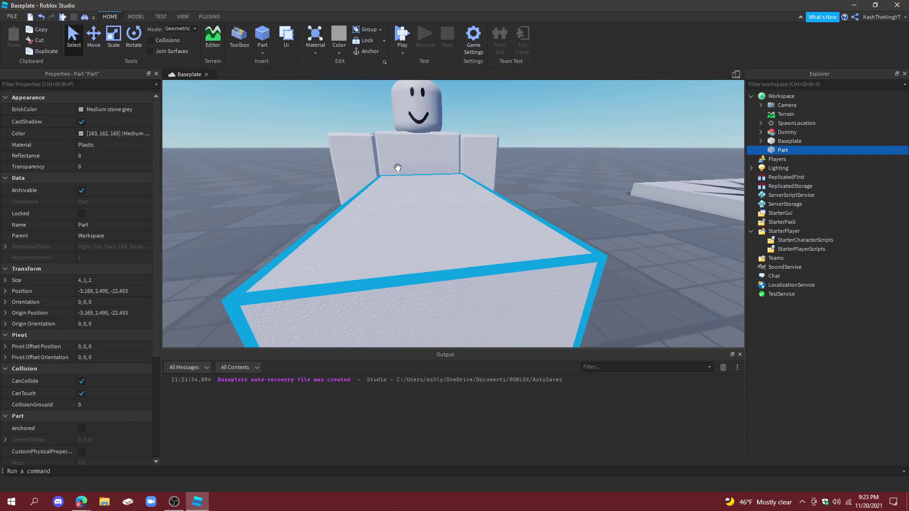
Set the grid snap increment for moving to 0.25 studs
{"action": "left_click", "coordinate": [137, 17]}
{"action": "double_click", "coordinate": [212, 46]}
{"action": "type", "text": "0.25"}
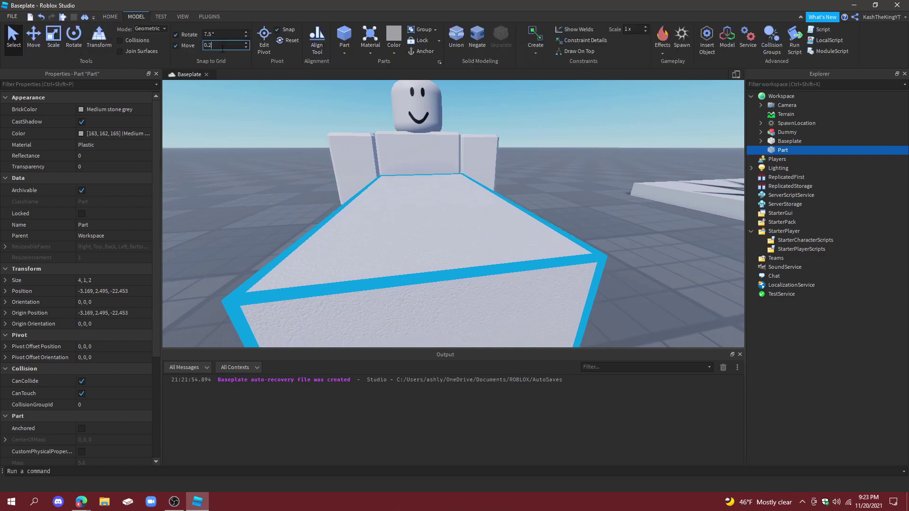
{"action": "key", "text": "Return"}
Raise the block slightly on the dummy's chest and reduce its depth to 0.25 studs
{"action": "left_click_drag", "start_coordinate": [399, 207], "coordinate": [409, 168]}
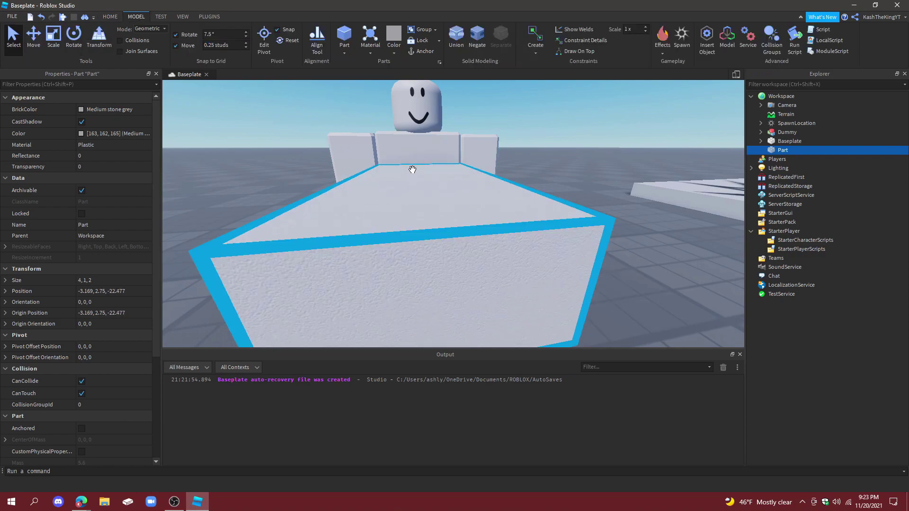
{"action": "right_click_drag", "start_coordinate": [410, 169], "coordinate": [454, 166]}
{"action": "left_click", "coordinate": [57, 38]}
{"action": "scroll", "coordinate": [425, 166], "scroll_direction": "down", "scroll_amount": 3}
{"action": "scroll", "coordinate": [426, 166], "scroll_direction": "down", "scroll_amount": 1}
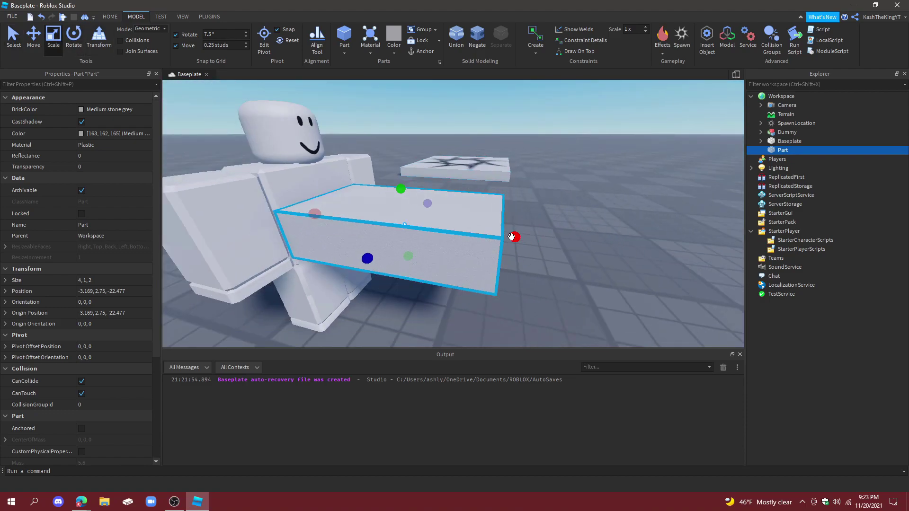
{"action": "left_click_drag", "start_coordinate": [514, 238], "coordinate": [310, 204]}
Resize the chest plate to 1.5 studs wide and 1.75 studs high to cover the torso
{"action": "right_click_drag", "start_coordinate": [310, 204], "coordinate": [412, 225]}
{"action": "scroll", "coordinate": [411, 226], "scroll_direction": "down", "scroll_amount": 1}
{"action": "left_click_drag", "start_coordinate": [487, 226], "coordinate": [474, 226]}
{"action": "left_click_drag", "start_coordinate": [382, 225], "coordinate": [393, 224]}
{"action": "left_click_drag", "start_coordinate": [437, 188], "coordinate": [436, 164]}
{"action": "right_click_drag", "start_coordinate": [436, 163], "coordinate": [437, 163]}
{"action": "scroll", "coordinate": [437, 164], "scroll_direction": "up", "scroll_amount": 2}
{"action": "scroll", "coordinate": [436, 164], "scroll_direction": "down", "scroll_amount": 3}
Duplicate the chest plate and resize the copy into a 0.25-stud-high strip just above the original's upper edge
{"action": "key", "text": "ctrl+d"}
{"action": "left_click_drag", "start_coordinate": [521, 179], "coordinate": [522, 171]}
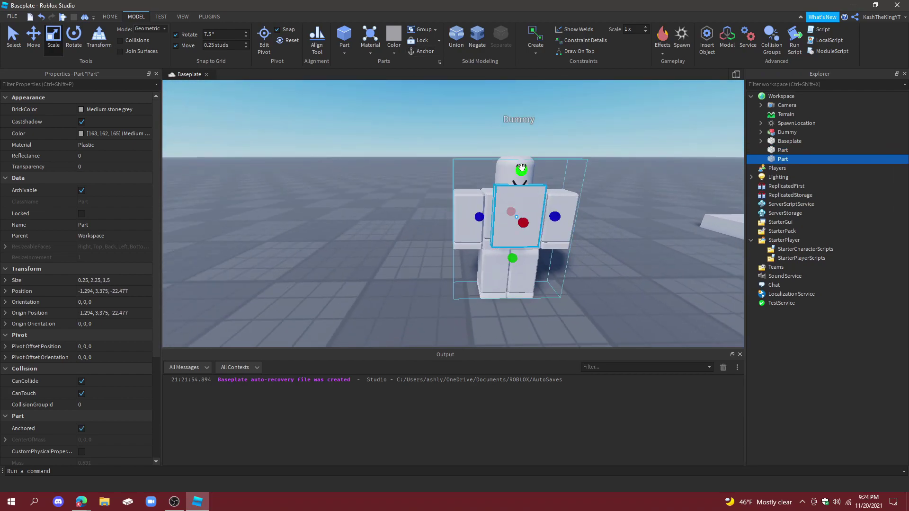
{"action": "scroll", "coordinate": [522, 170], "scroll_direction": "up", "scroll_amount": 3}
{"action": "right_click_drag", "start_coordinate": [524, 174], "coordinate": [567, 227]}
{"action": "left_click_drag", "start_coordinate": [578, 226], "coordinate": [590, 150]}
{"action": "right_click_drag", "start_coordinate": [599, 142], "coordinate": [601, 141]}
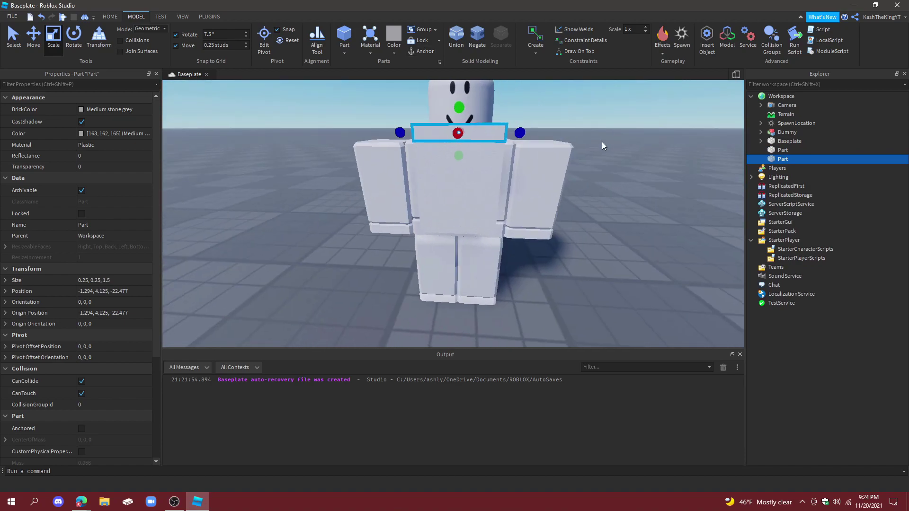
Narrow the strip to 0.25 studs and lengthen it to 1.75 studs over the dummy's shoulder as a strap
{"action": "left_click_drag", "start_coordinate": [514, 137], "coordinate": [442, 134]}
{"action": "right_click_drag", "start_coordinate": [442, 135], "coordinate": [418, 133]}
{"action": "left_click_drag", "start_coordinate": [394, 126], "coordinate": [450, 129]}
{"action": "key", "text": "d"}
{"action": "right_click_drag", "start_coordinate": [450, 129], "coordinate": [393, 125]}
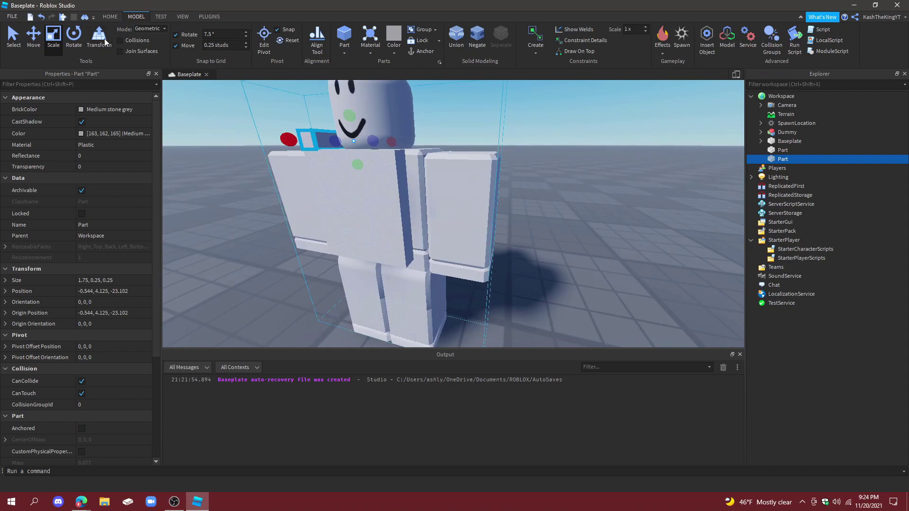
Duplicate the shoulder strap and move the copy across to the dummy's other shoulder
{"action": "left_click", "coordinate": [34, 38]}
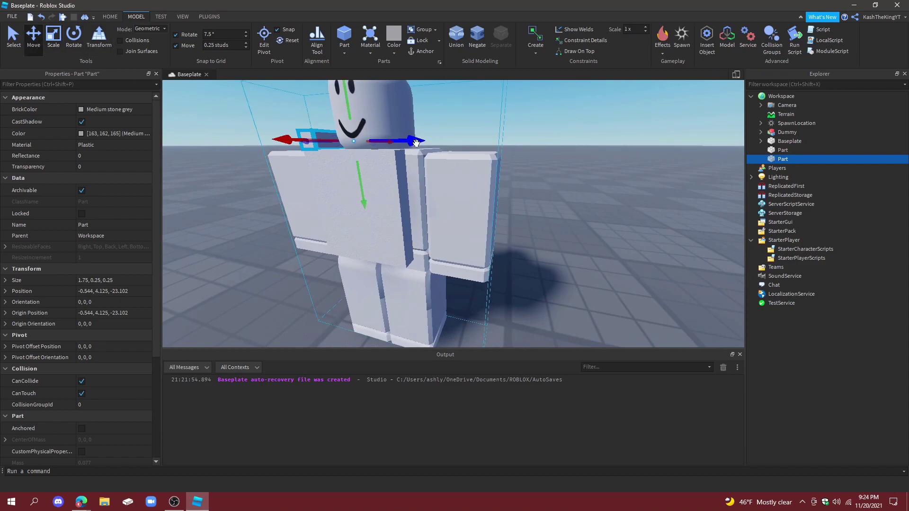
{"action": "key", "text": "ctrl+d"}
{"action": "left_click_drag", "start_coordinate": [417, 143], "coordinate": [475, 154]}
Duplicate the chest plate and move the copy through the torso to the dummy's back
{"action": "left_click", "coordinate": [365, 188]}
{"action": "key", "text": "ctrl+d"}
{"action": "right_click_drag", "start_coordinate": [416, 185], "coordinate": [413, 199]}
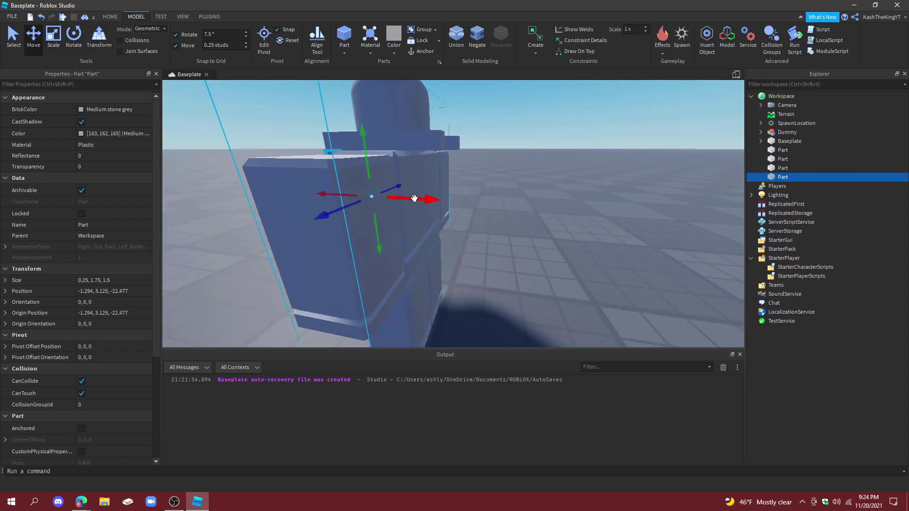
{"action": "left_click_drag", "start_coordinate": [414, 199], "coordinate": [485, 207]}
{"action": "left_click", "coordinate": [536, 214]}
{"action": "scroll", "coordinate": [537, 214], "scroll_direction": "down", "scroll_amount": 5}
{"action": "right_click_drag", "start_coordinate": [537, 214], "coordinate": [544, 213]}
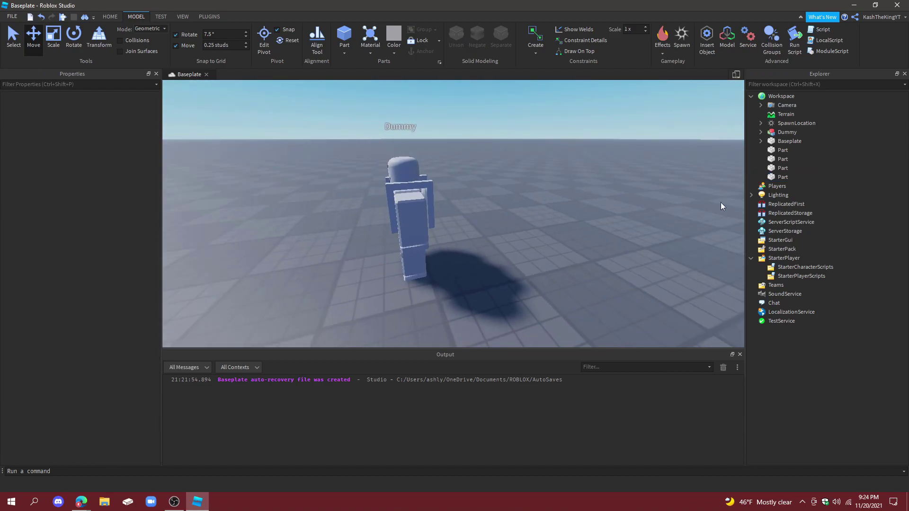
Shorten both shoulder straps at the back to a length of 1.5 studs
{"action": "right_click_drag", "start_coordinate": [721, 203], "coordinate": [579, 197]}
{"action": "scroll", "coordinate": [578, 197], "scroll_direction": "up", "scroll_amount": 5}
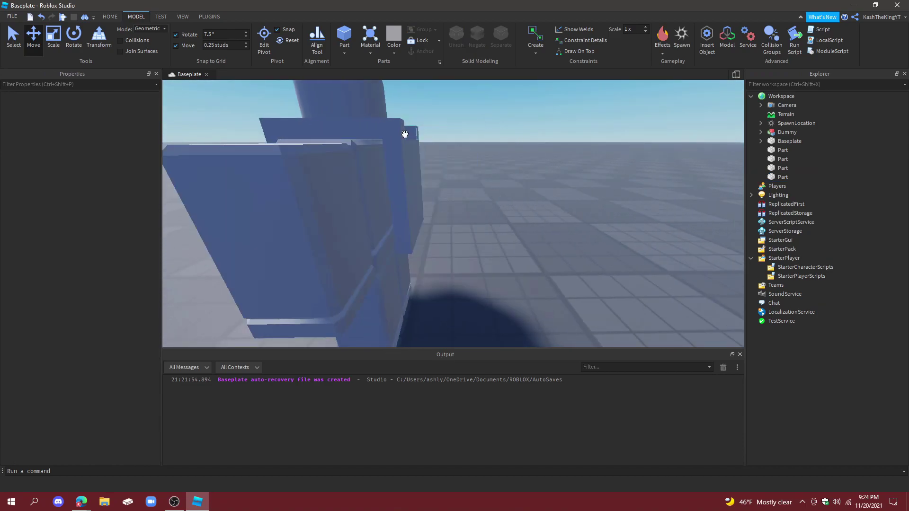
{"action": "left_click", "coordinate": [399, 131]}
{"action": "left_click", "coordinate": [54, 39]}
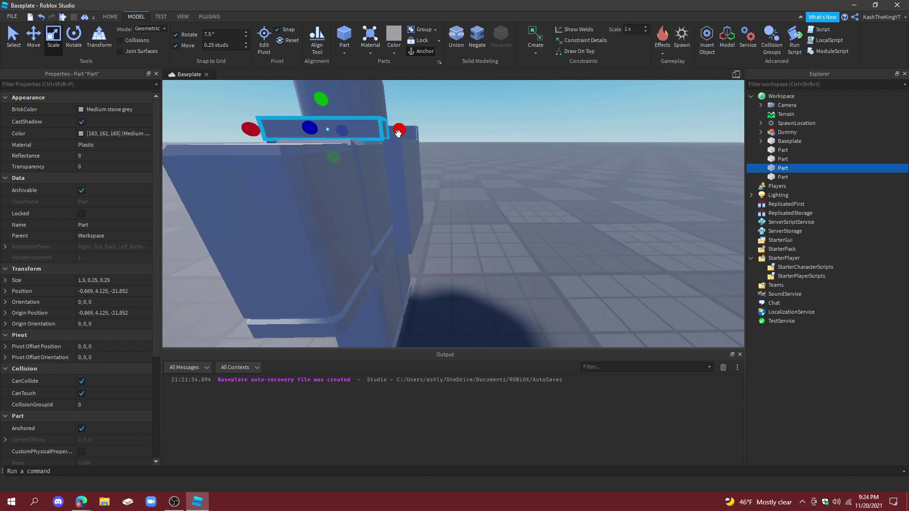
{"action": "left_click", "coordinate": [419, 129]}
{"action": "left_click", "coordinate": [410, 131]}
Resize the back plate on its inner and outer faces so it sits flush with the strap ends
{"action": "left_click", "coordinate": [403, 150]}
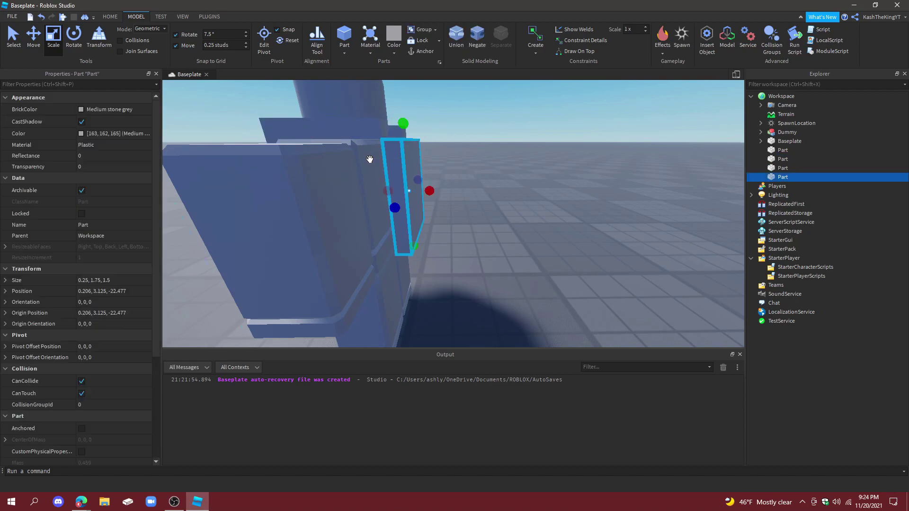
{"action": "left_click_drag", "start_coordinate": [388, 191], "coordinate": [373, 190]}
{"action": "left_click_drag", "start_coordinate": [429, 190], "coordinate": [415, 191]}
{"action": "left_click", "coordinate": [474, 195]}
{"action": "right_click_drag", "start_coordinate": [474, 195], "coordinate": [473, 202]}
{"action": "scroll", "coordinate": [473, 202], "scroll_direction": "down", "scroll_amount": 5}
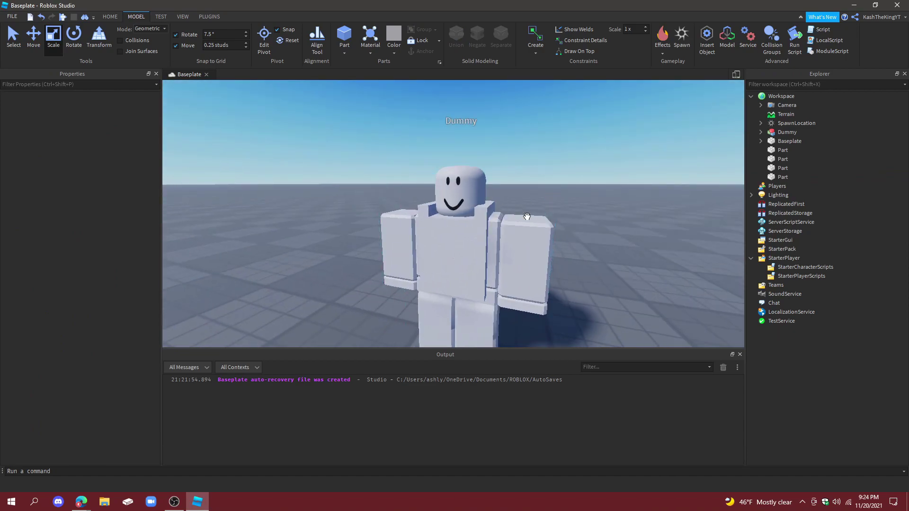
Turn off move snapping and lower all four vest parts slightly onto the dummy's shoulders
{"action": "left_click", "coordinate": [31, 48]}
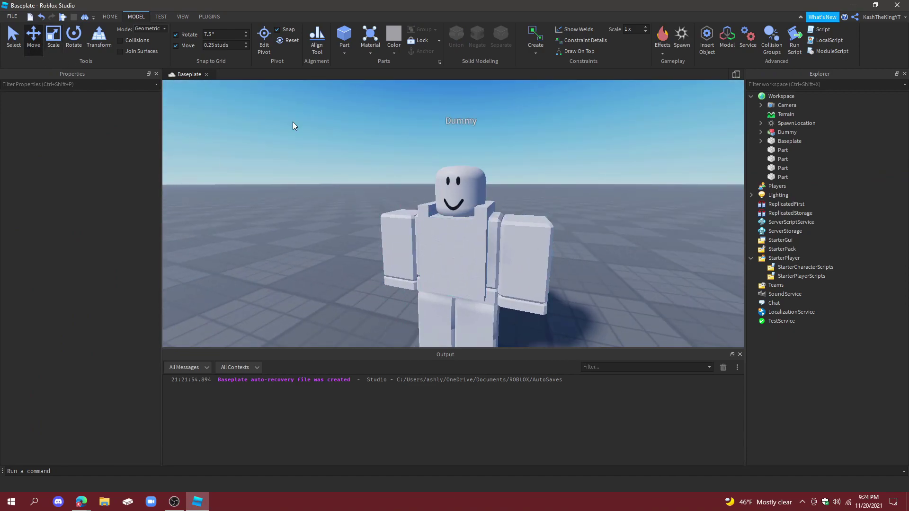
{"action": "left_click", "coordinate": [786, 176], "text": "shift"}
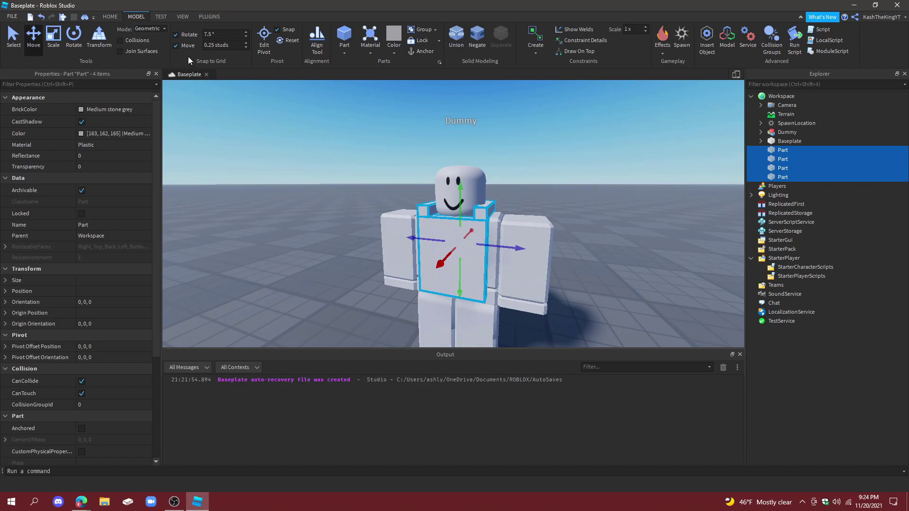
{"action": "left_click_drag", "start_coordinate": [460, 186], "coordinate": [460, 189]}
{"action": "left_click", "coordinate": [557, 183]}
{"action": "right_click_drag", "start_coordinate": [557, 184], "coordinate": [557, 183]}
Union the four vest parts into a single solid
{"action": "left_click", "coordinate": [782, 150]}
{"action": "left_click", "coordinate": [780, 177], "text": "shift"}
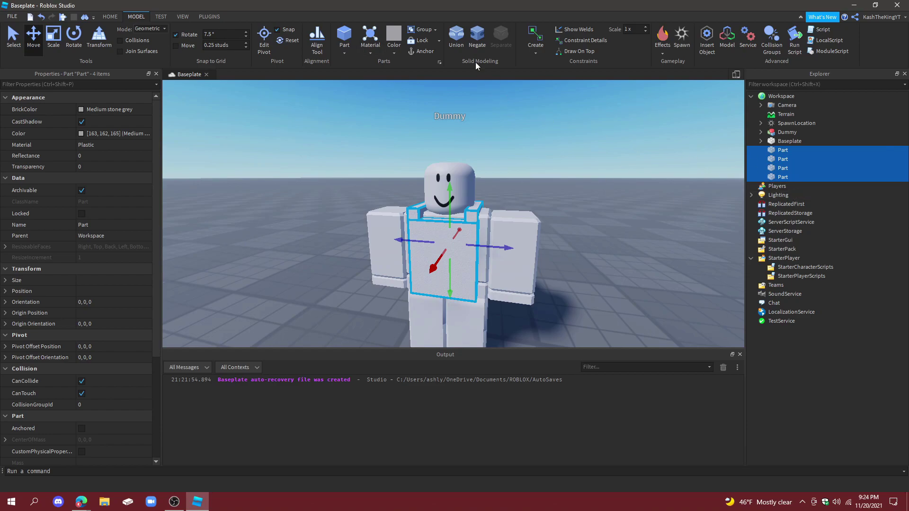
{"action": "left_click", "coordinate": [452, 45]}
Name the union Vest
{"action": "double_click", "coordinate": [775, 142]}
{"action": "key", "text": "BackSpace"}
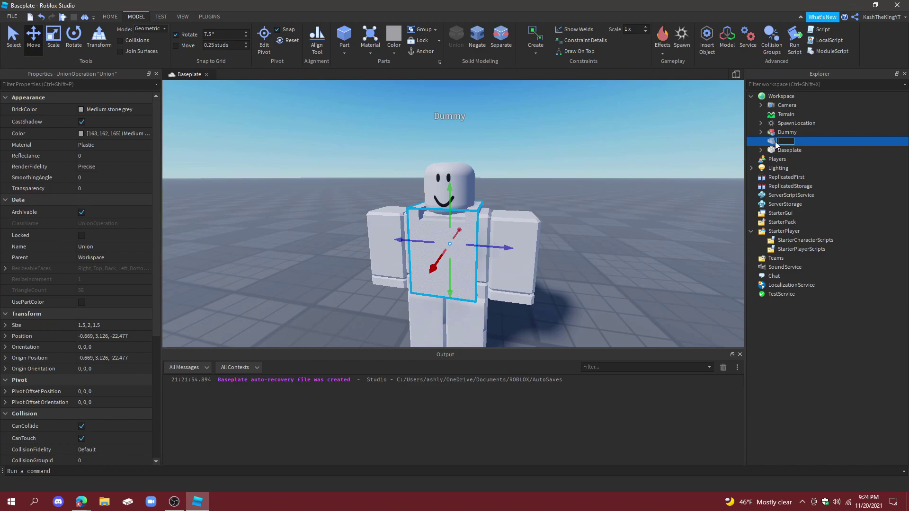
{"action": "type", "text": "Vest"}
{"action": "key", "text": "Return"}
Rename the vest union as Handle
{"action": "double_click", "coordinate": [776, 142]}
{"action": "type", "text": "Handle"}
{"action": "key", "text": "Return"}
{"action": "right_click_drag", "start_coordinate": [719, 166], "coordinate": [719, 166]}
{"action": "right_click_drag", "start_coordinate": [644, 225], "coordinate": [649, 225]}
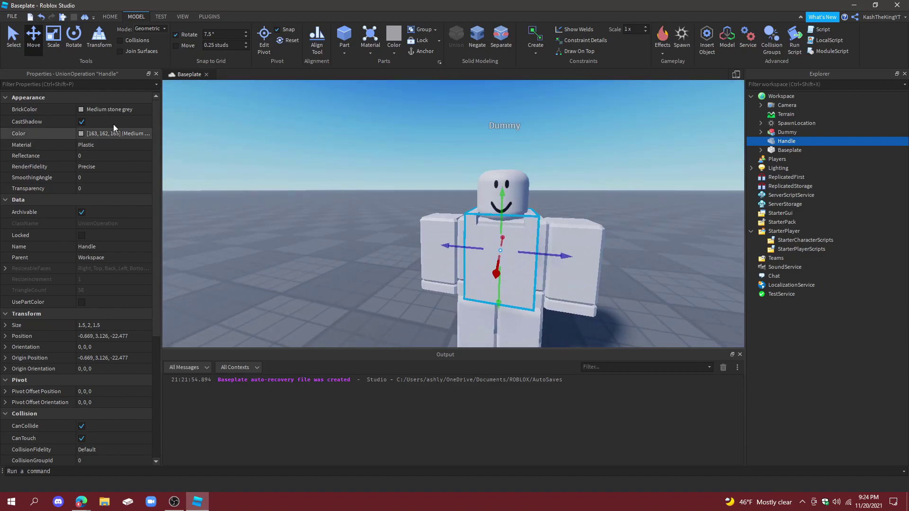
Set the Handle union's BrickColor to Black
{"action": "left_click", "coordinate": [109, 109]}
{"action": "left_click", "coordinate": [114, 249]}
{"action": "left_click", "coordinate": [109, 109]}
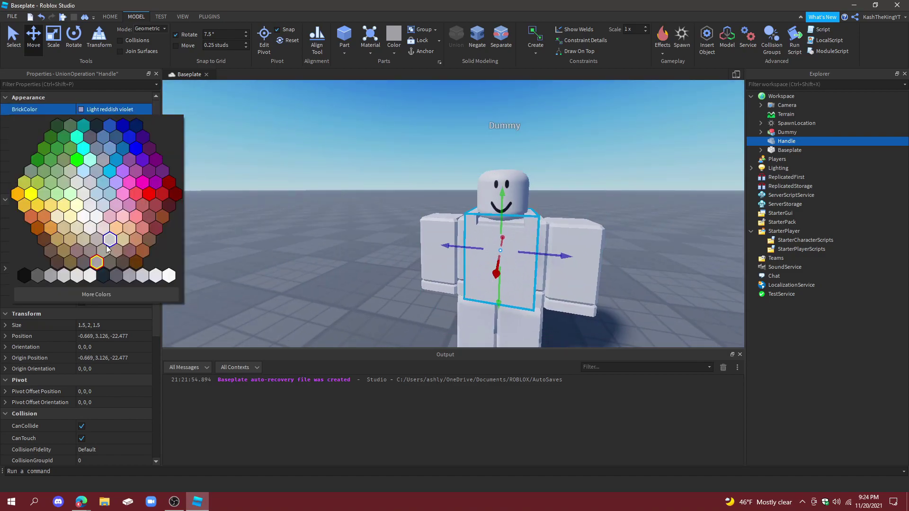
{"action": "left_click", "coordinate": [105, 244]}
Set the Handle's material to SmoothPlastic and enable UsePartColor
{"action": "left_click", "coordinate": [95, 147]}
{"action": "left_click", "coordinate": [94, 147]}
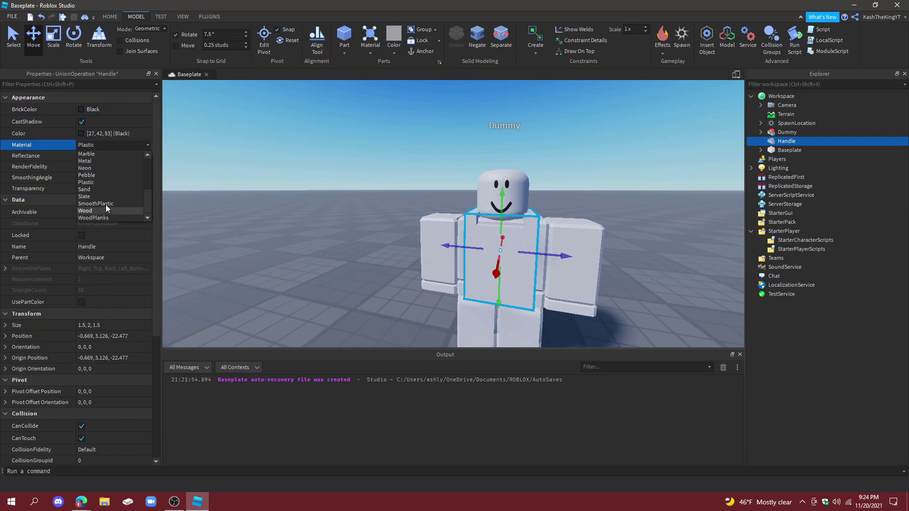
{"action": "left_click", "coordinate": [106, 204]}
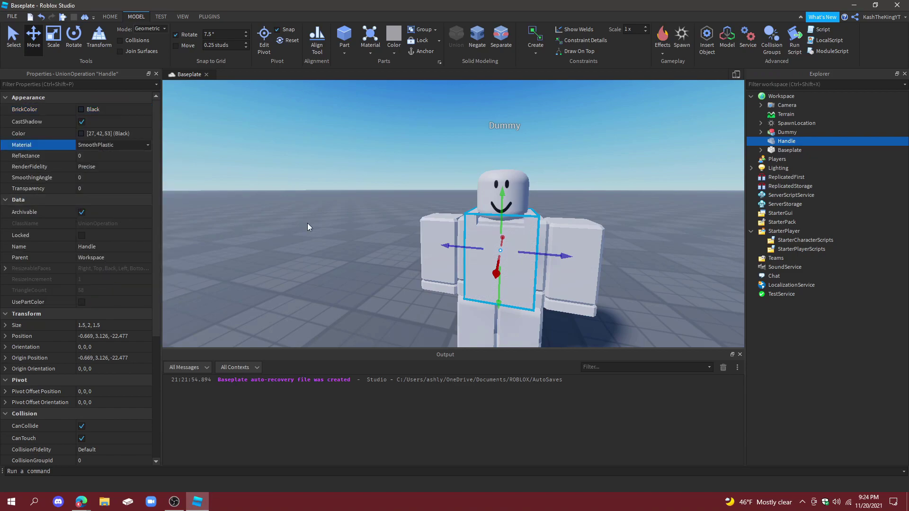
{"action": "left_click", "coordinate": [109, 300]}
{"action": "scroll", "coordinate": [130, 324], "scroll_direction": "down", "scroll_amount": 2}
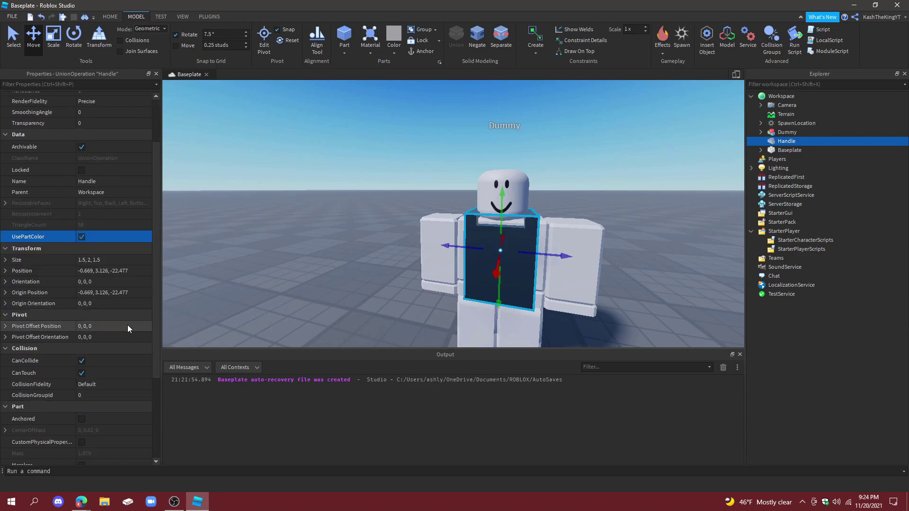
Examine the fit and colour of the vest on the dummy from several angles
{"action": "left_click", "coordinate": [280, 267]}
{"action": "scroll", "coordinate": [282, 266], "scroll_direction": "up", "scroll_amount": 4}
{"action": "right_click_drag", "start_coordinate": [283, 266], "coordinate": [284, 266]}
{"action": "scroll", "coordinate": [284, 266], "scroll_direction": "down", "scroll_amount": 4}
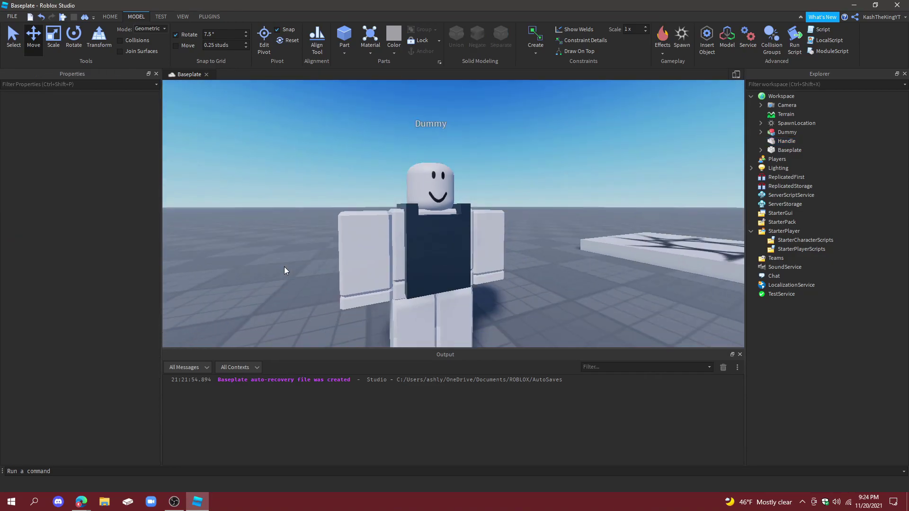
{"action": "key", "text": "a"}
{"action": "key", "text": "d"}
{"action": "key", "text": "w"}
{"action": "key", "text": "s"}
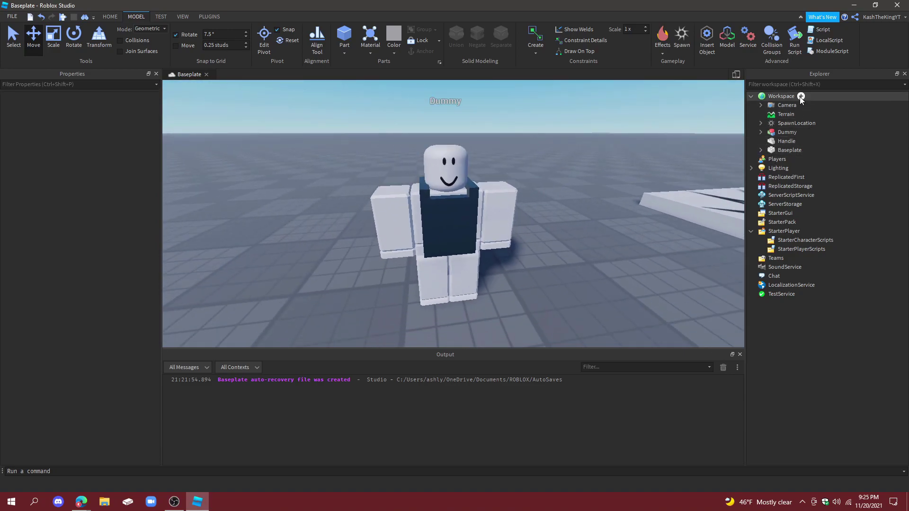
Insert an Accessory into Workspace and move the Handle union inside it
{"action": "left_click", "coordinate": [802, 97]}
{"action": "type", "text": "acc"}
{"action": "left_click", "coordinate": [189, 99]}
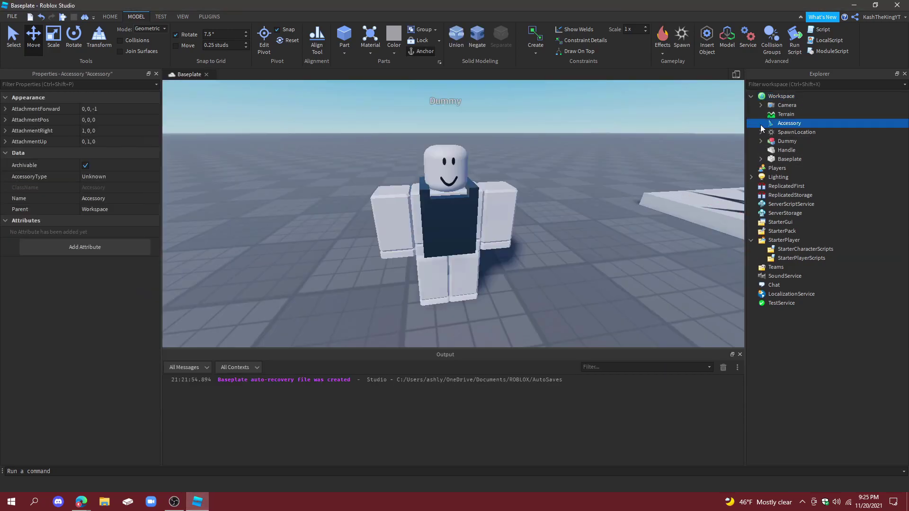
{"action": "left_click", "coordinate": [783, 151]}
{"action": "left_click_drag", "start_coordinate": [784, 151], "coordinate": [798, 121]}
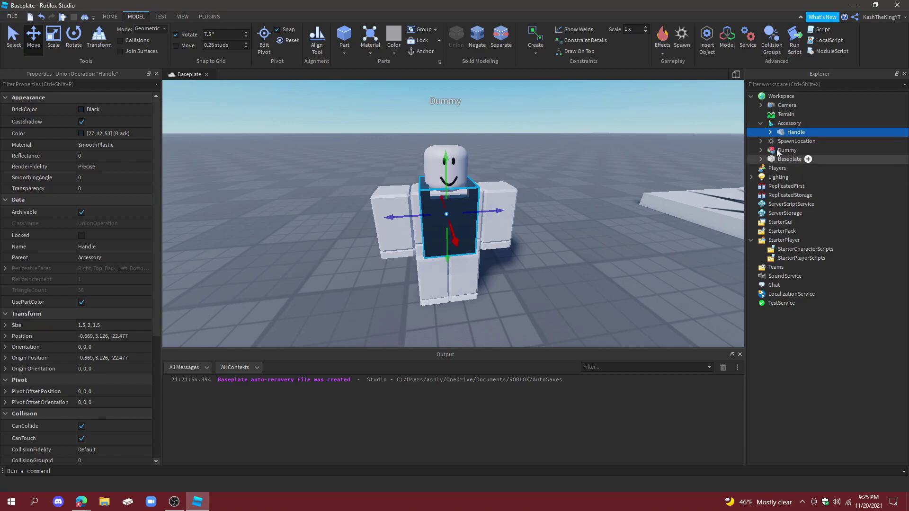
Rename the Accessory in Workspace to Vest
{"action": "left_click", "coordinate": [795, 123]}
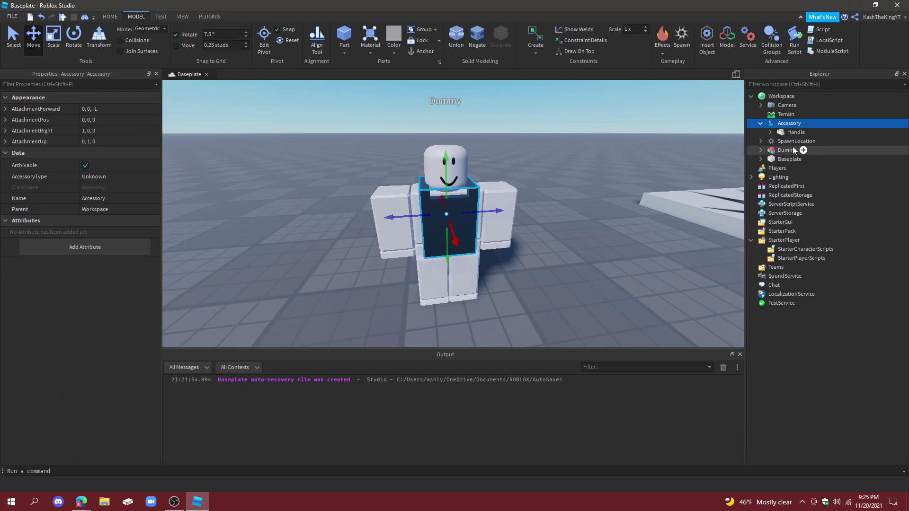
{"action": "key", "text": "F2"}
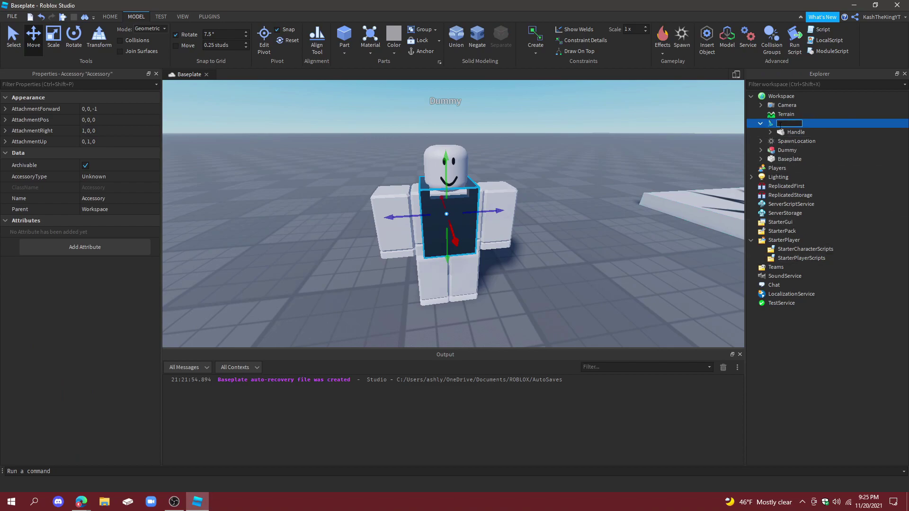
{"action": "type", "text": "Vest"}
{"action": "key", "text": "Return"}
Insert a Script into the vest's Handle and name it Equip
{"action": "left_click", "coordinate": [812, 133]}
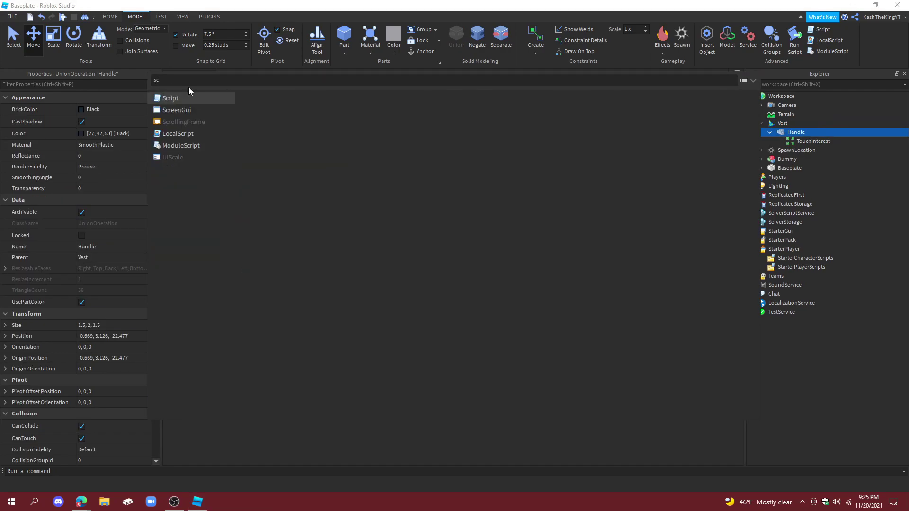
{"action": "left_click", "coordinate": [189, 92]}
{"action": "left_click", "coordinate": [801, 141]}
{"action": "key", "text": "BackSpace"}
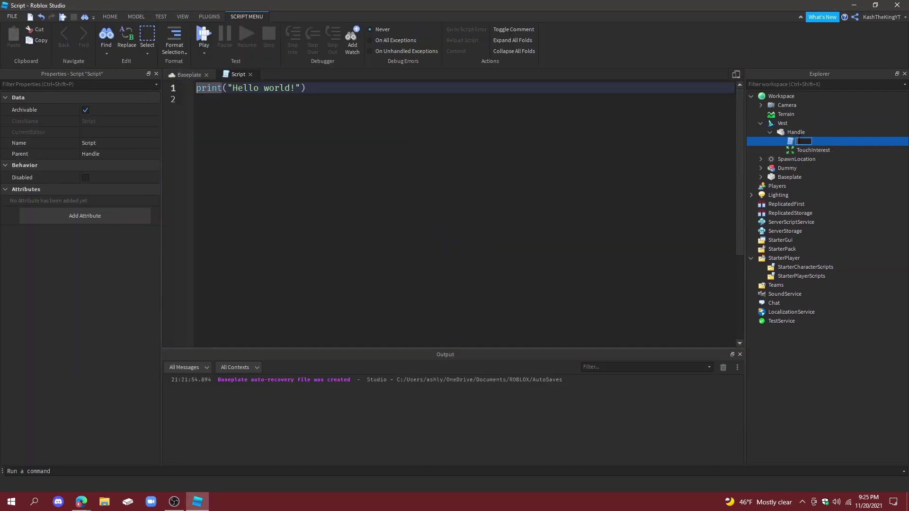
{"action": "type", "text": "Equip"}
{"action": "key", "text": "Return"}
Replace the Equip script's default code with "local handle = script.Parent" and "local vest = handle.Parent"
{"action": "left_click", "coordinate": [523, 131]}
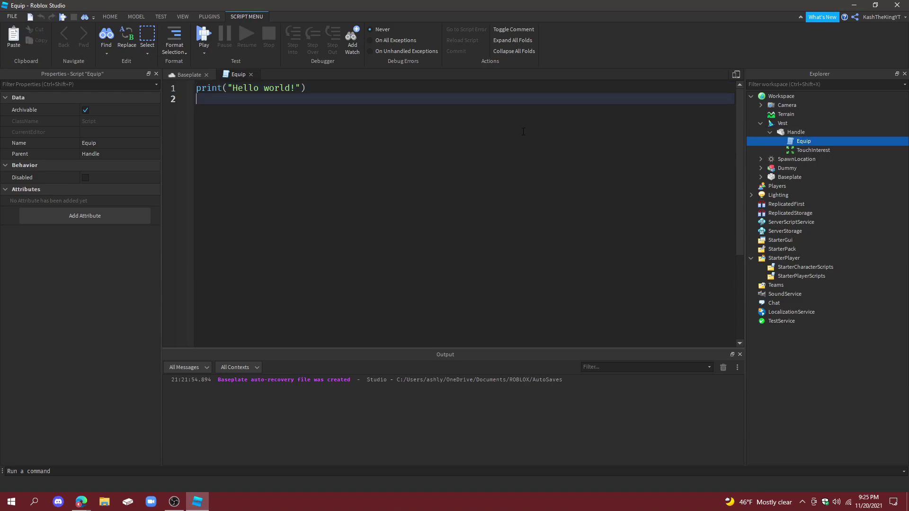
{"action": "key", "text": "ctrl+a"}
{"action": "key", "text": "BackSpace"}
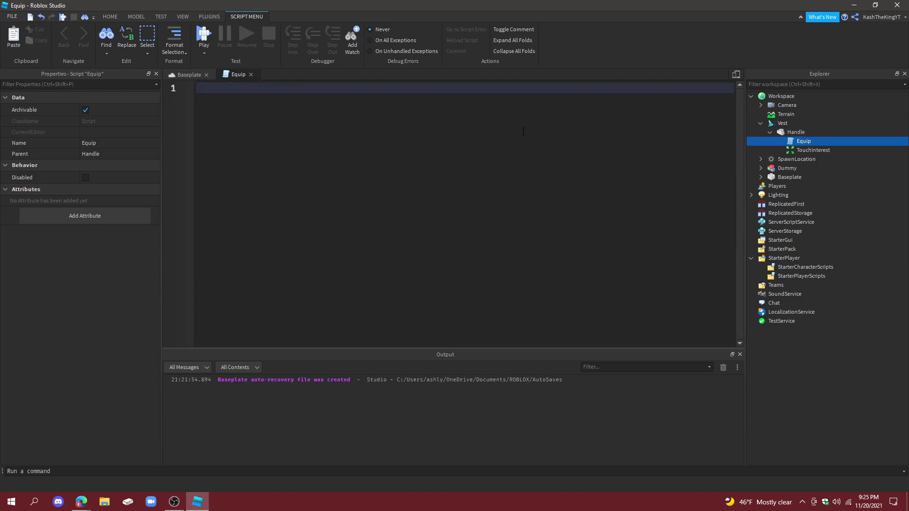
{"action": "type", "text": "local h"}
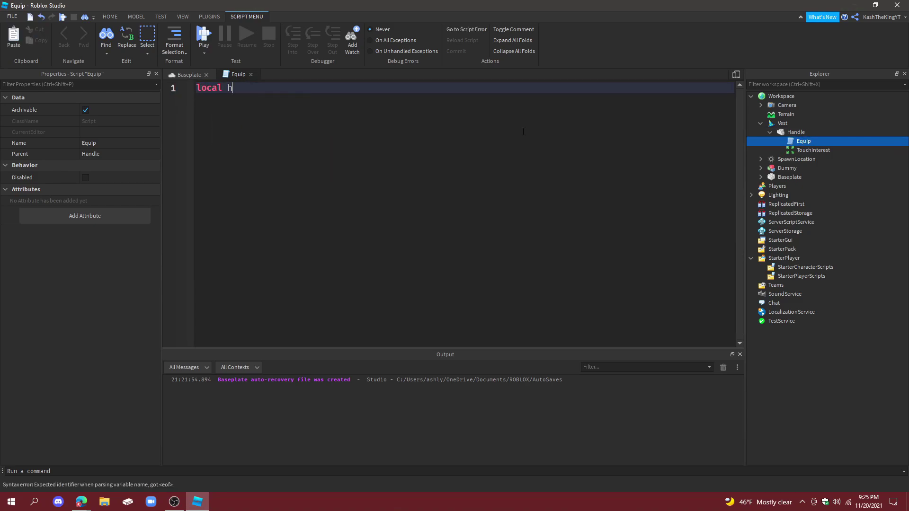
{"action": "type", "text": "andle = script.Parent"}
{"action": "key", "text": "Return"}
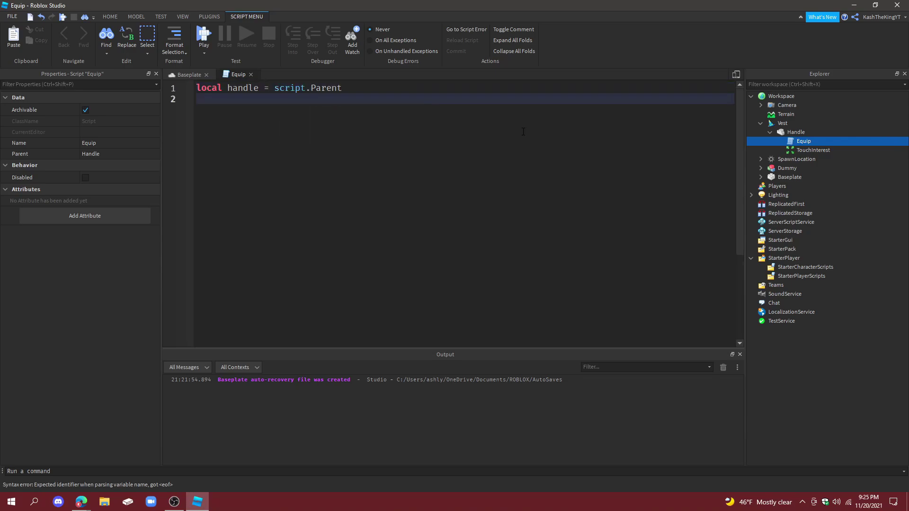
{"action": "type", "text": "local vest = h"}
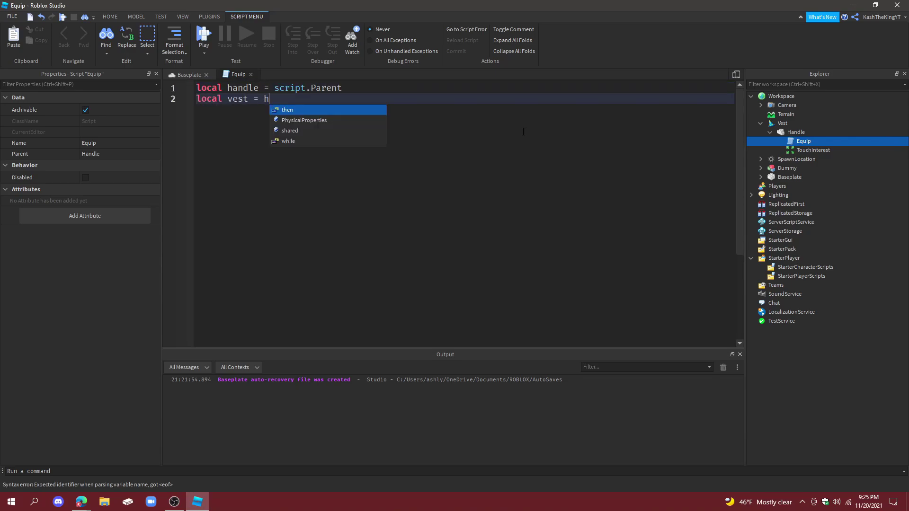
{"action": "type", "text": "andle.Parent"}
{"action": "key", "text": "Return"}
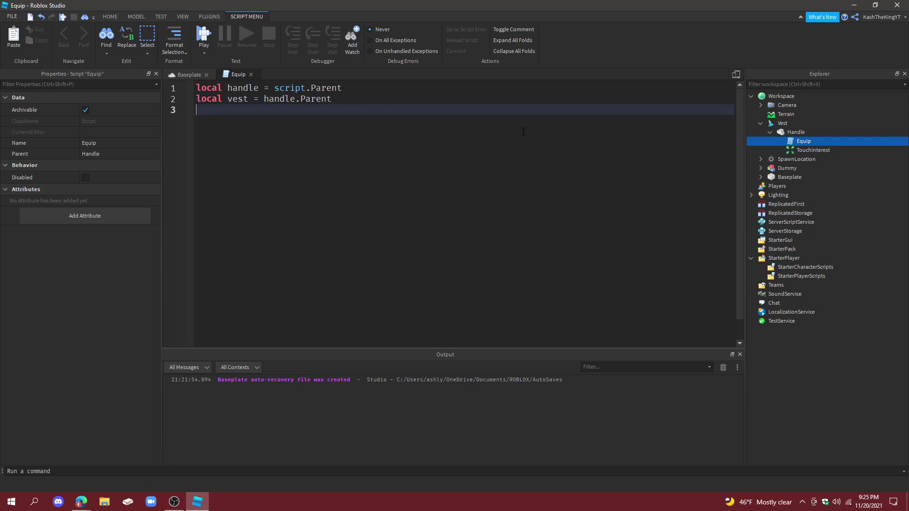
Below the variables, add a handle.Touched:Connect(function(hit) handler closed with end)
{"action": "key", "text": "Return"}
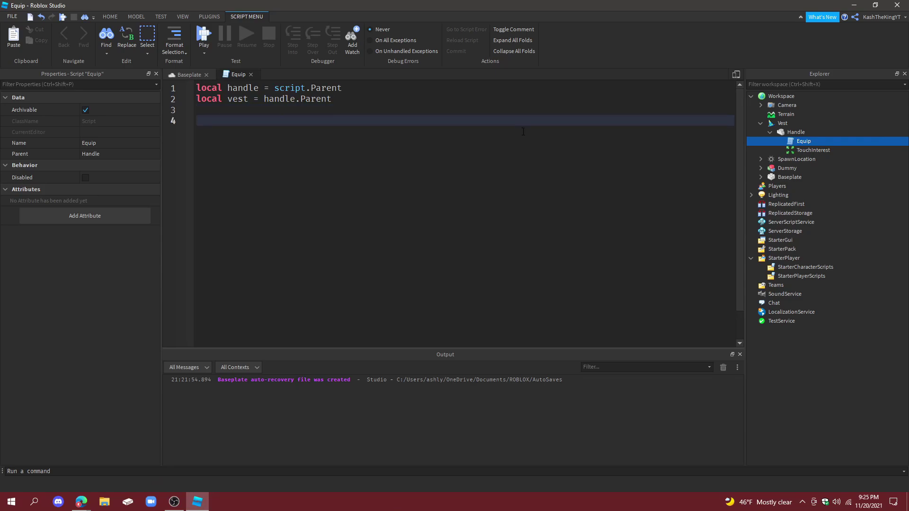
{"action": "type", "text": "handle.Touched:C"}
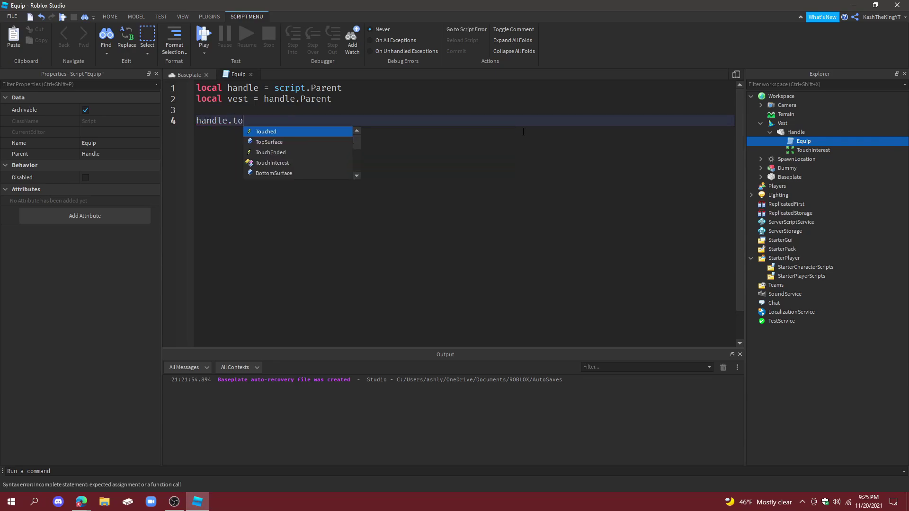
{"action": "key", "text": "Tab"}
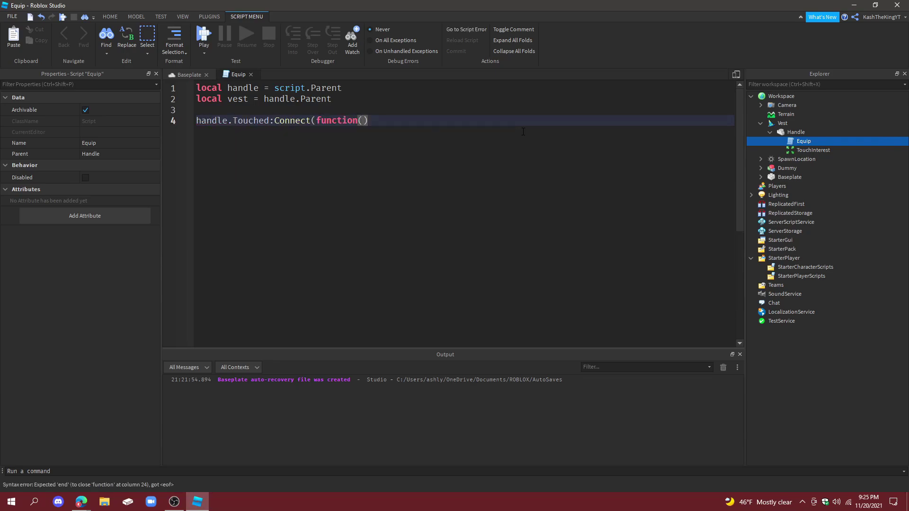
{"action": "type", "text": "hit"}
{"action": "key", "text": "Return"}
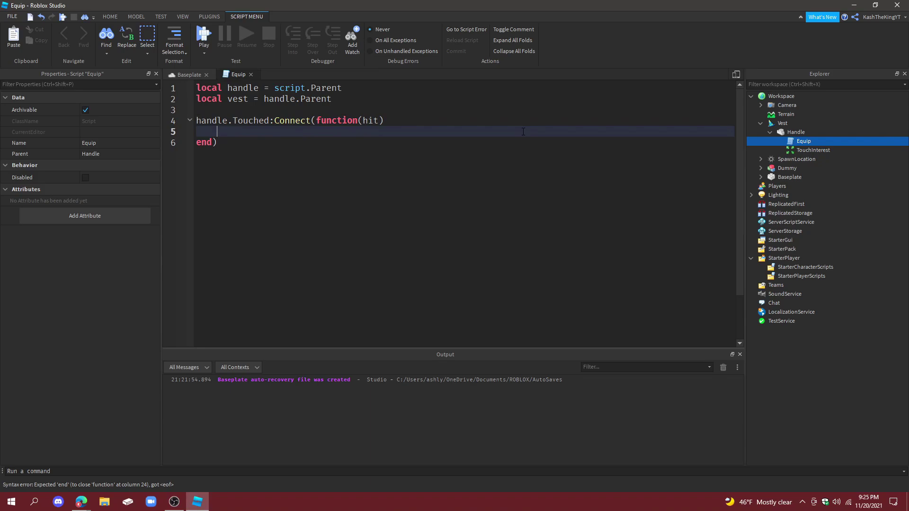
Inside the Touched handler, add the block "if hit.Parent:FindFirstChild("Humanoid") then" with its end
{"action": "type", "text": "if hit.Parent:Find"}
{"action": "type", "text": "FirstChild(\"Huma"}
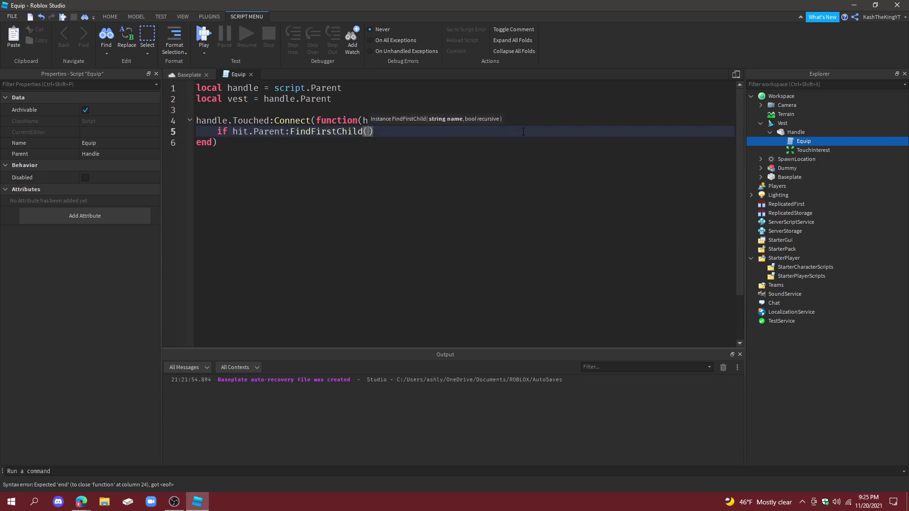
{"action": "type", "text": "noid\")"}
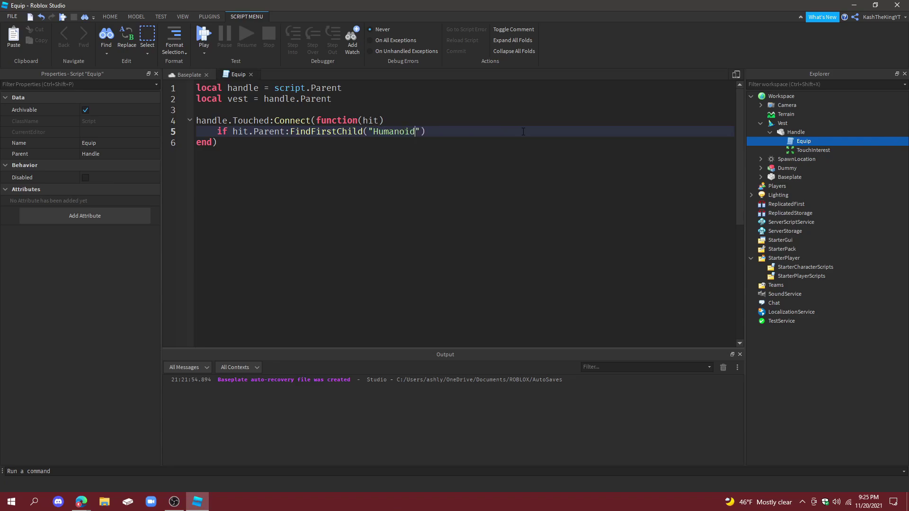
{"action": "type", "text": " then"}
{"action": "key", "text": "Return"}
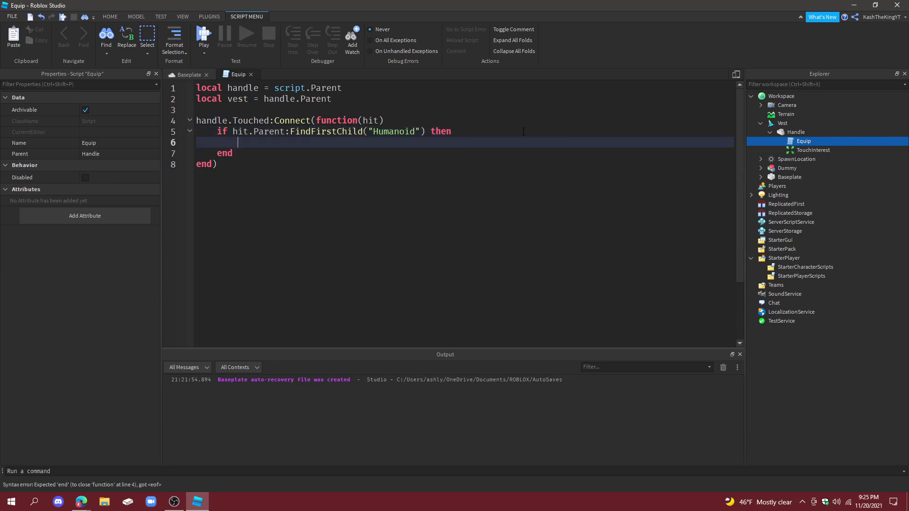
Declare "local equipped = false" on its own line between the variables and the Touched handler
{"action": "key", "text": "Up"}
{"action": "key", "text": "Up"}
{"action": "key", "text": "Up"}
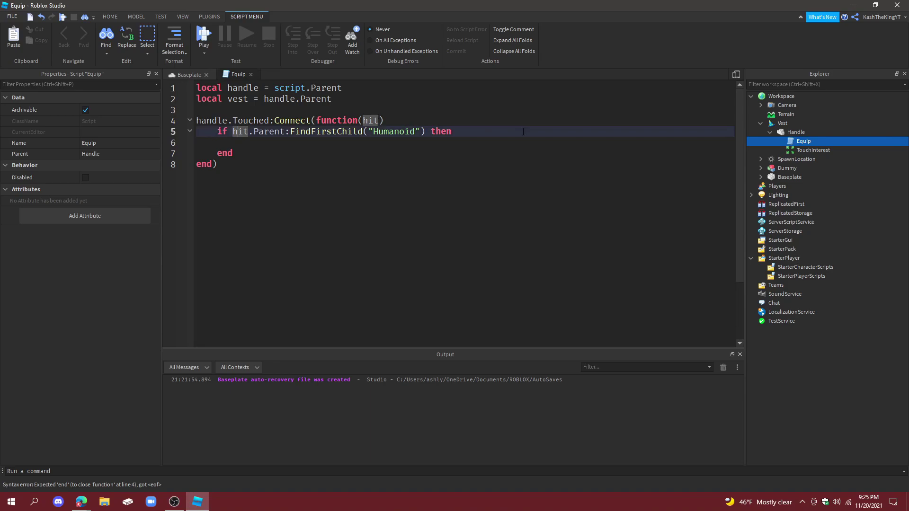
{"action": "key", "text": "Return"}
{"action": "key", "text": "Return"}
{"action": "key", "text": "Up"}
{"action": "type", "text": "loc"}
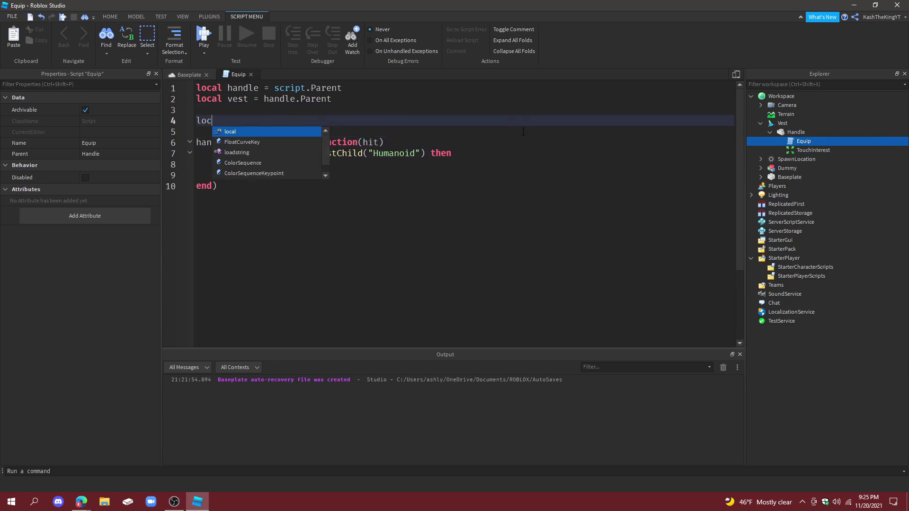
{"action": "type", "text": "al equipped = false"}
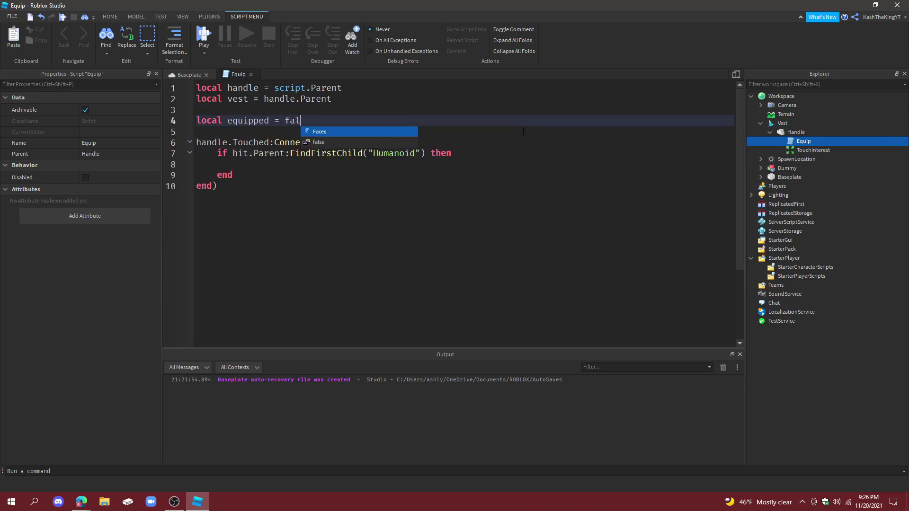
Extend the Humanoid if condition with "and equipped == false"
{"action": "left_click", "coordinate": [419, 165]}
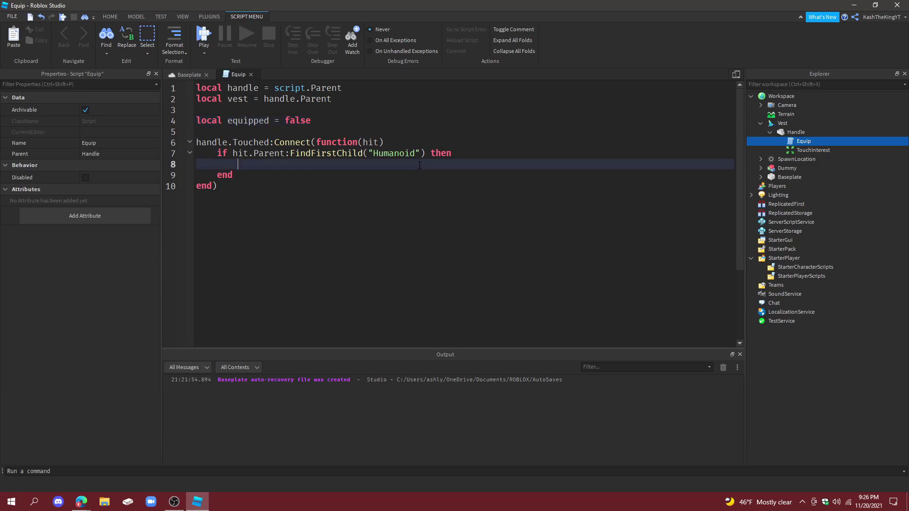
{"action": "left_click", "coordinate": [429, 153]}
{"action": "type", "text": "and equipped == "}
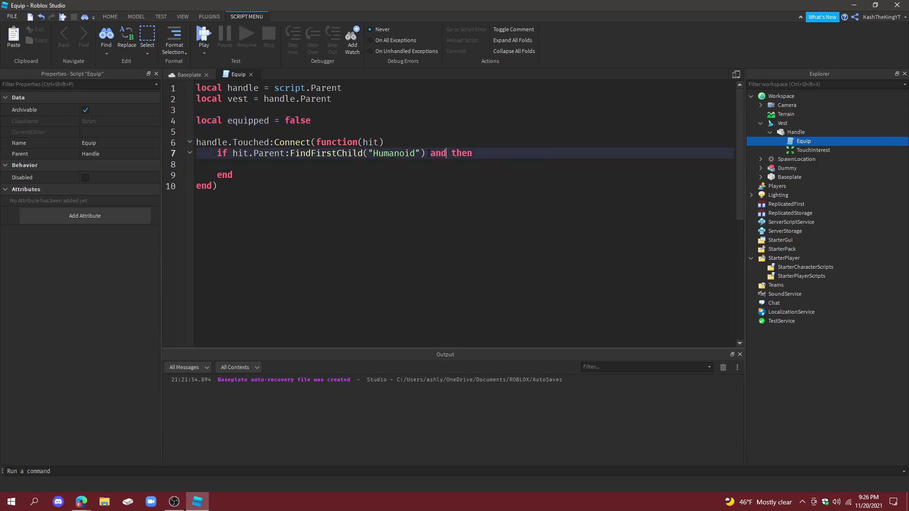
{"action": "type", "text": "false"}
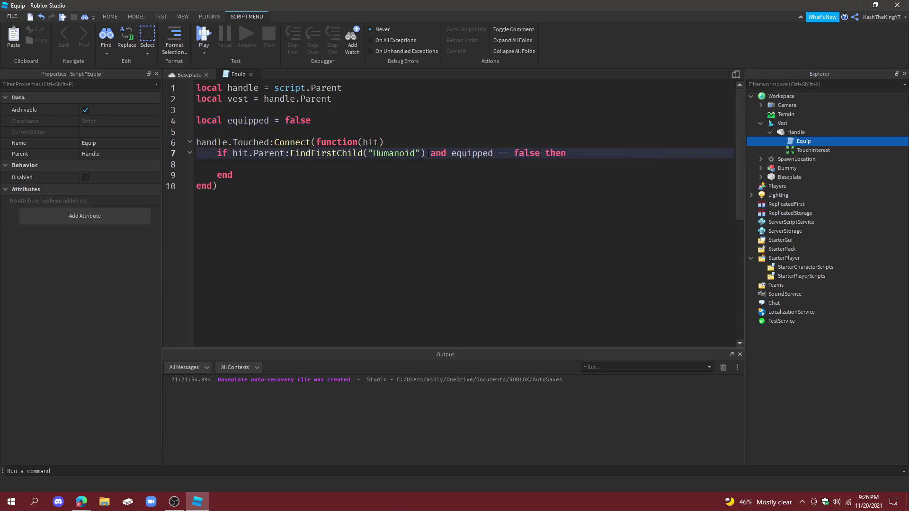
Inside the if block, write "vest.Parent = hit.Parent" followed by "equipped = true"
{"action": "left_click", "coordinate": [443, 166]}
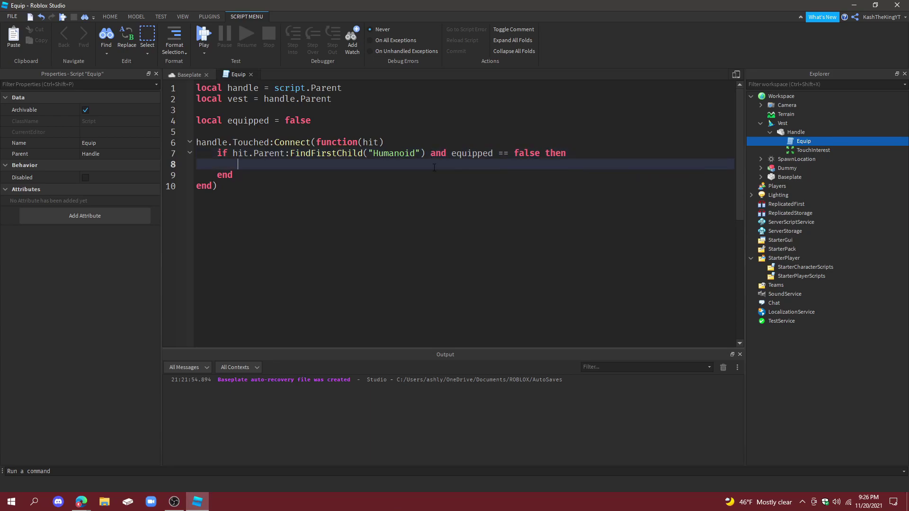
{"action": "type", "text": "equipped = true"}
{"action": "left_click", "coordinate": [575, 155]}
{"action": "key", "text": "Return"}
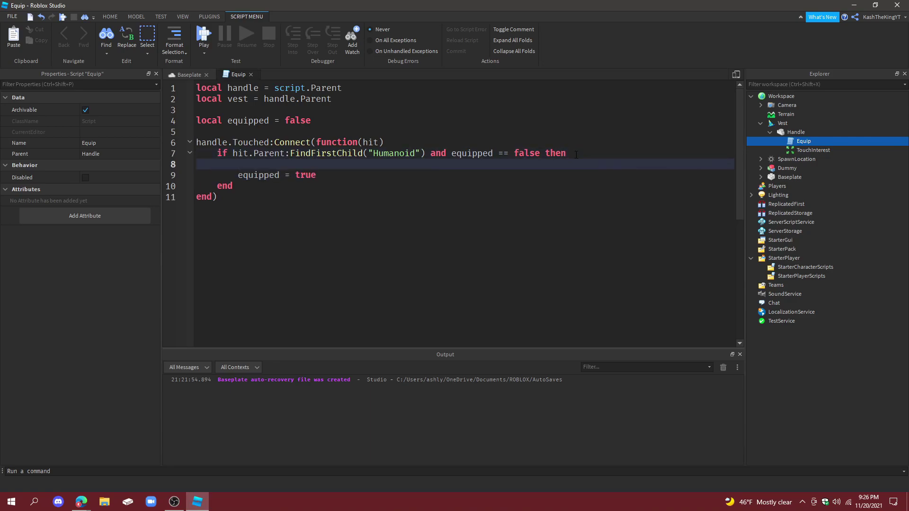
{"action": "type", "text": "vest.Parent = hit.Parent"}
{"action": "key", "text": "Return"}
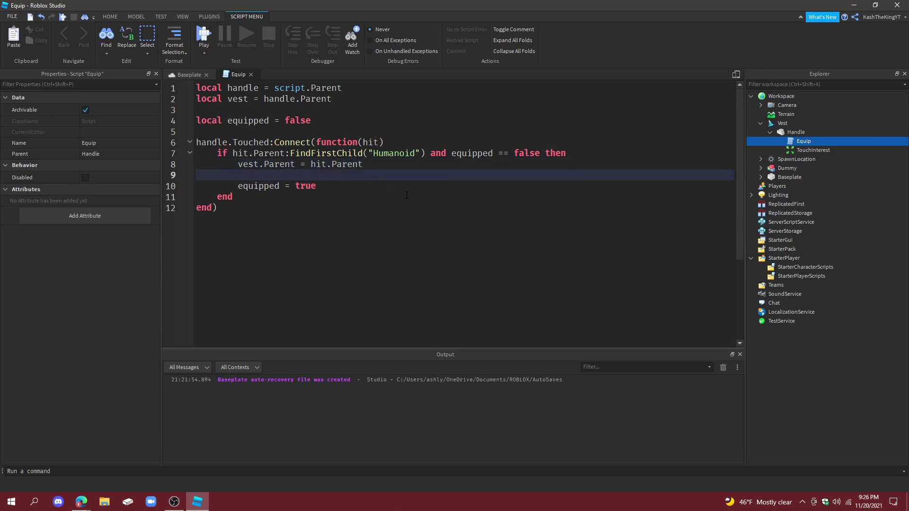
Add "hit.Parent.Humanoid.MaxHealth += rate" before equipped = true, and declare "local rate = 100" under the equipped variable
{"action": "type", "text": "hit."}
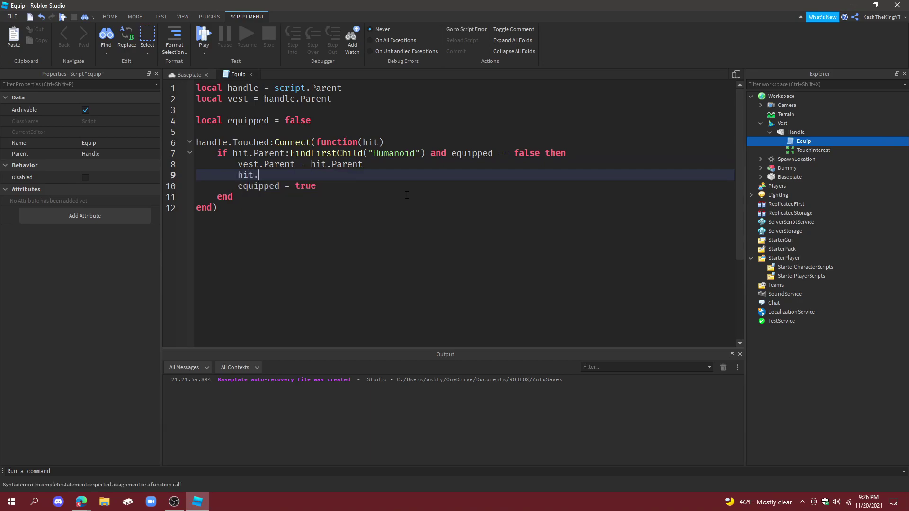
{"action": "type", "text": "Parent.Humanoid.MaxHealth += "}
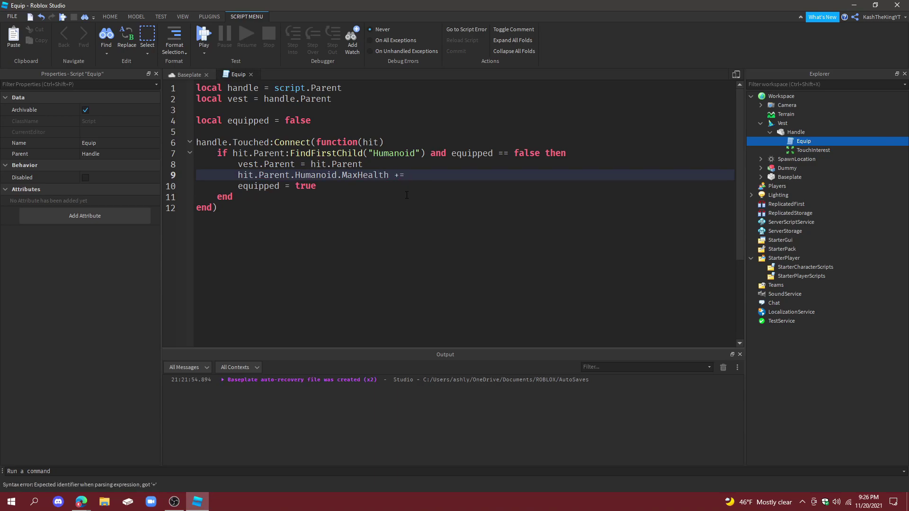
{"action": "type", "text": "rate"}
{"action": "left_click", "coordinate": [367, 116]}
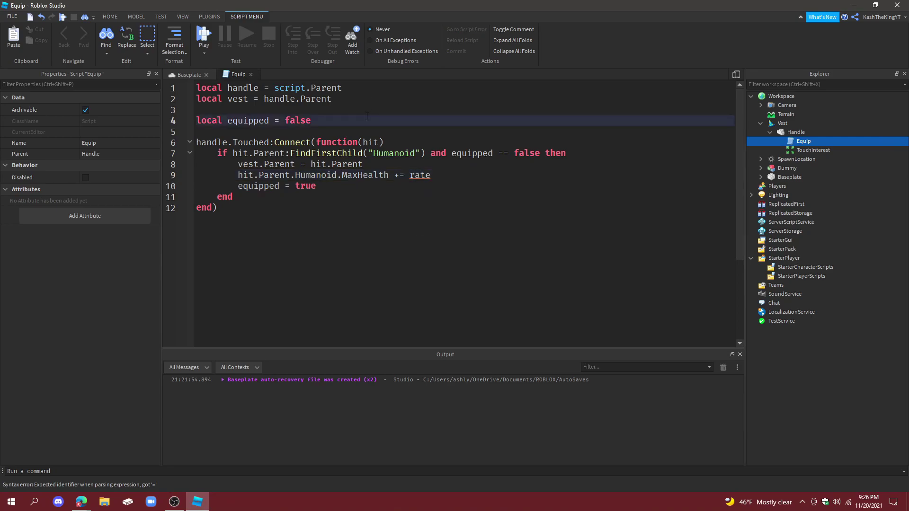
{"action": "key", "text": "Return"}
{"action": "type", "text": "local rate = 100"}
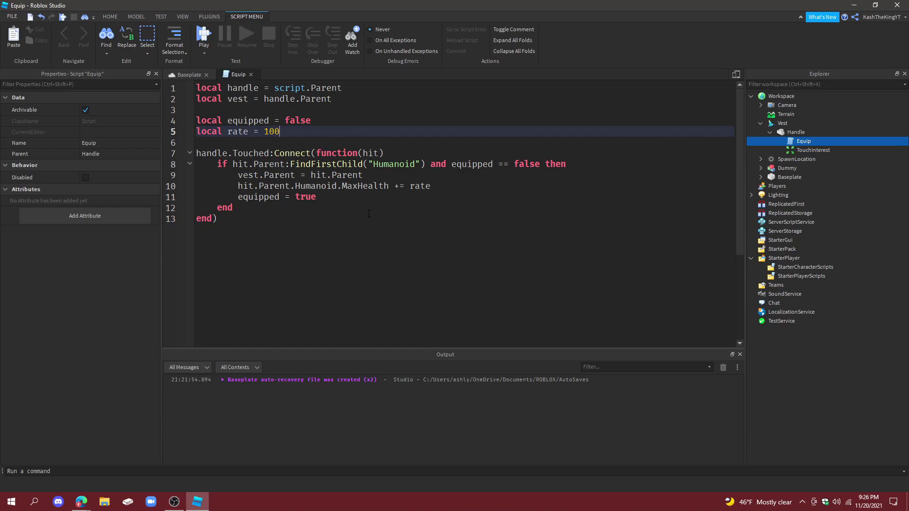
Add "hit.Parent.Humanoid.Health += rate" below the MaxHealth line and close the Equip script
{"action": "left_click", "coordinate": [432, 186]}
{"action": "key", "text": "Return"}
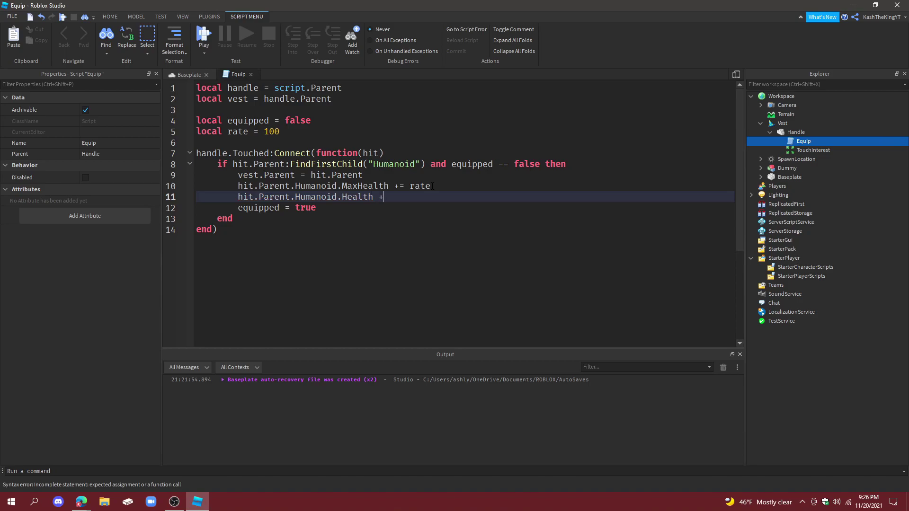
{"action": "type", "text": "+= 1"}
{"action": "key", "text": "BackSpace"}
{"action": "type", "text": "rate"}
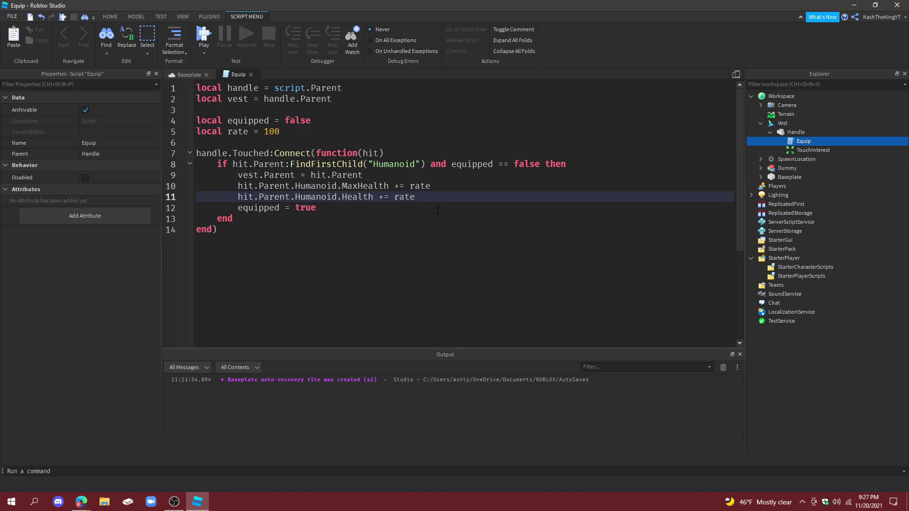
{"action": "left_click", "coordinate": [251, 74]}
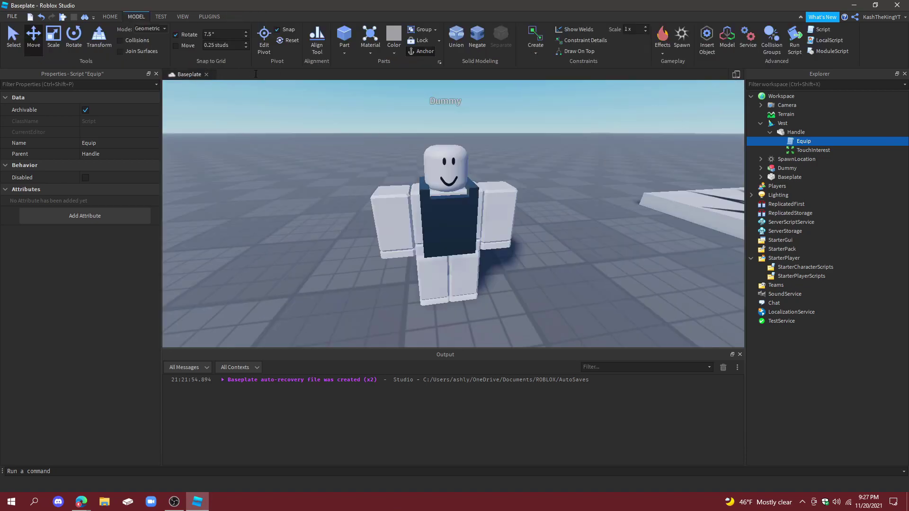
Add an Attachment to the vest's Handle and name it BodyFrontAttachment
{"action": "left_click", "coordinate": [791, 132]}
{"action": "left_click", "coordinate": [812, 133]}
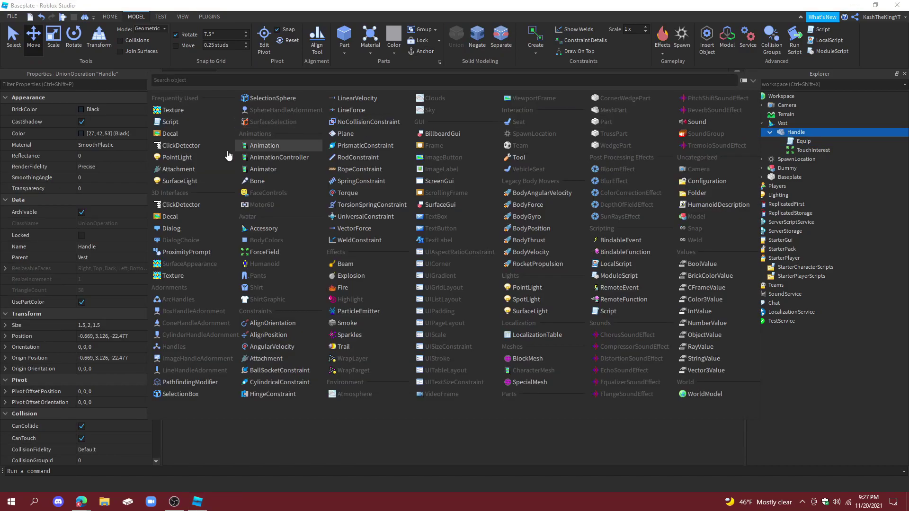
{"action": "left_click", "coordinate": [222, 169]}
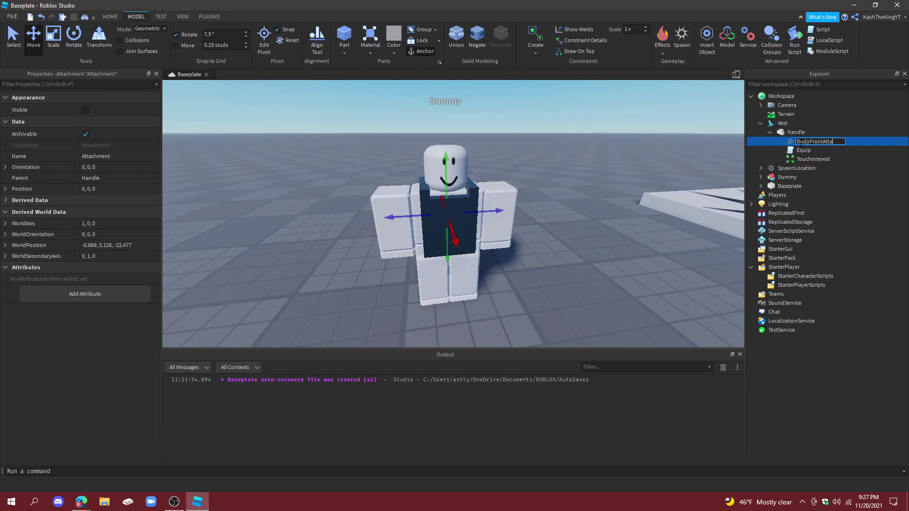
{"action": "type", "text": "nt"}
{"action": "key", "text": "Return"}
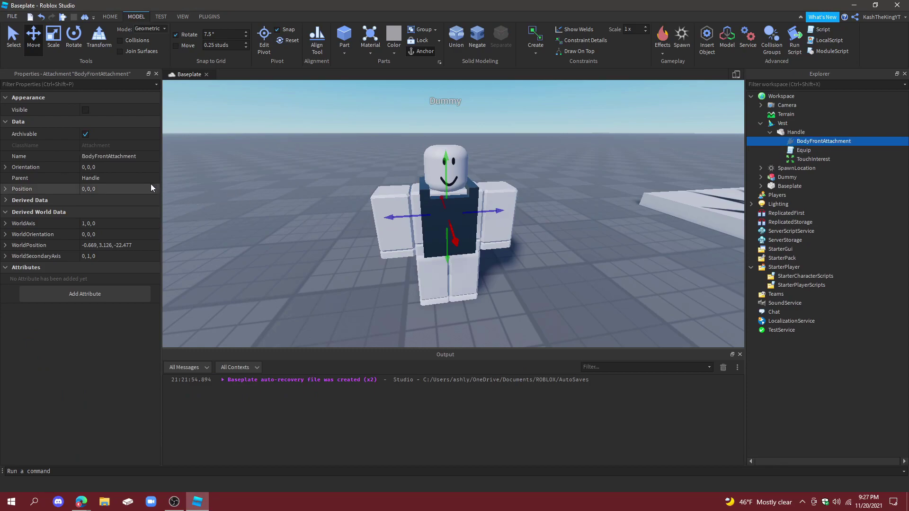
Turn on Constraint Details and Draw On Top to show the attachments on the dummy and vest
{"action": "right_click_drag", "start_coordinate": [163, 180], "coordinate": [263, 176]}
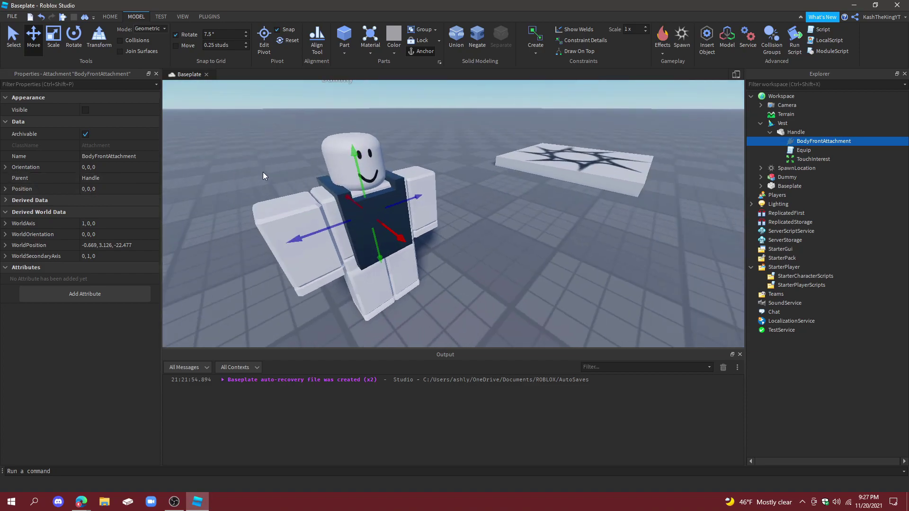
{"action": "left_click", "coordinate": [89, 110]}
{"action": "right_click_drag", "start_coordinate": [352, 177], "coordinate": [344, 161]}
{"action": "left_click", "coordinate": [589, 42]}
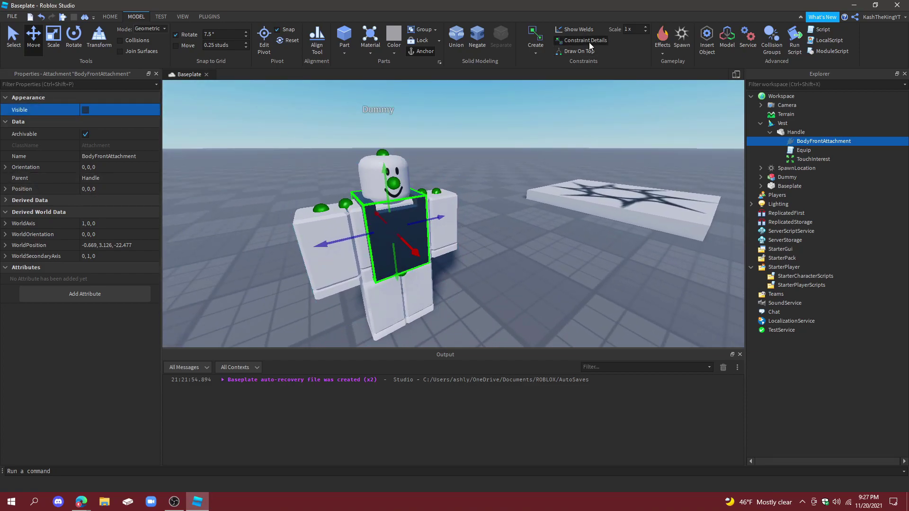
{"action": "left_click", "coordinate": [587, 51]}
{"action": "key", "text": "w"}
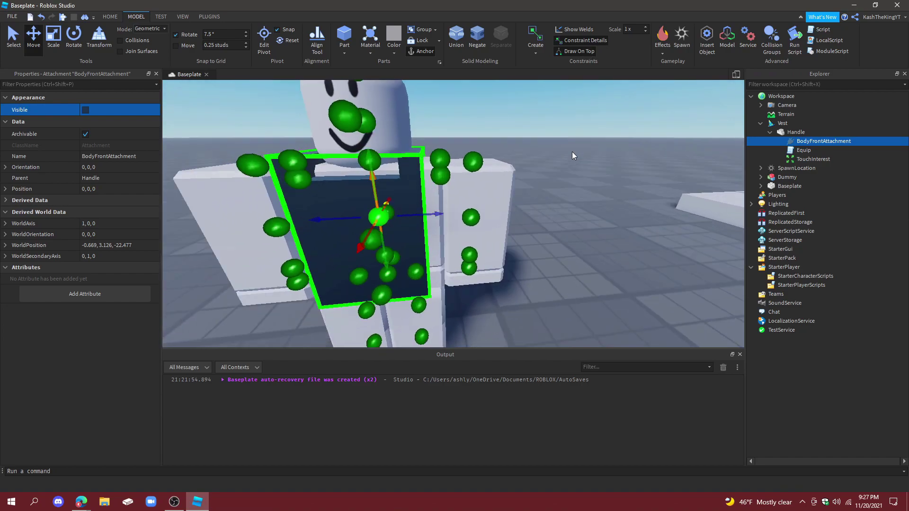
{"action": "mouse_move", "coordinate": [572, 151]}
{"action": "right_mouse_down"}
{"action": "mouse_move", "coordinate": [488, 207]}
{"action": "mouse_move", "coordinate": [473, 197]}
{"action": "mouse_move", "coordinate": [403, 195]}
{"action": "mouse_move", "coordinate": [372, 205]}
{"action": "right_mouse_up"}
{"action": "key", "text": "a"}
{"action": "key", "text": "a"}
{"action": "key", "text": "d"}
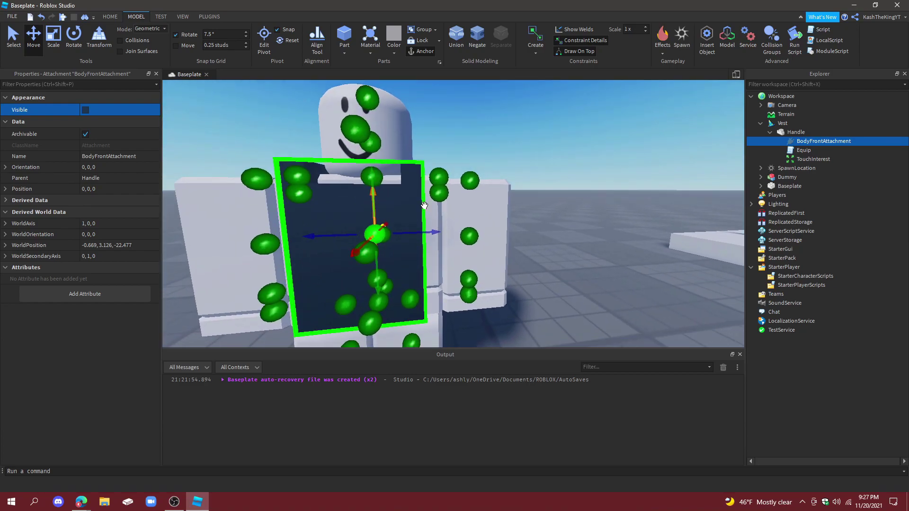
Set the vest Handle's orientation to 0, 90, 0
{"action": "left_click", "coordinate": [796, 132]}
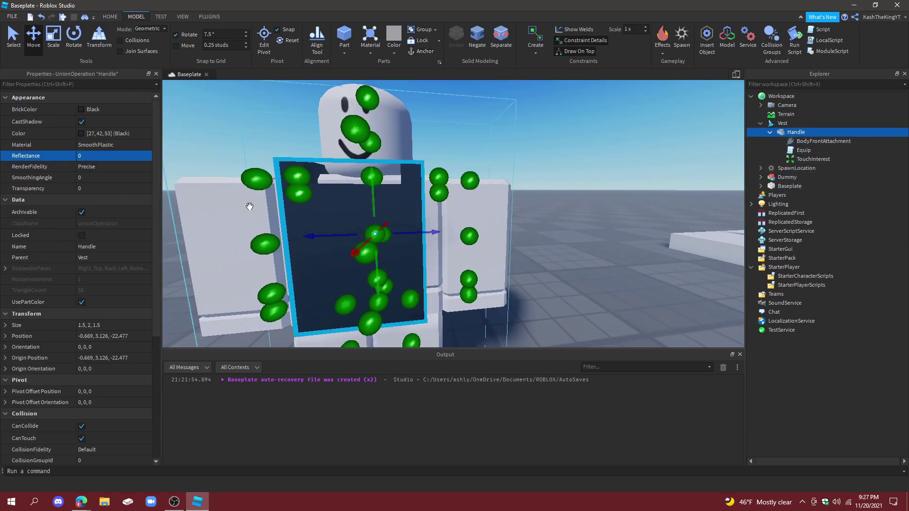
{"action": "key", "text": "d"}
{"action": "right_click_drag", "start_coordinate": [410, 185], "coordinate": [410, 184]}
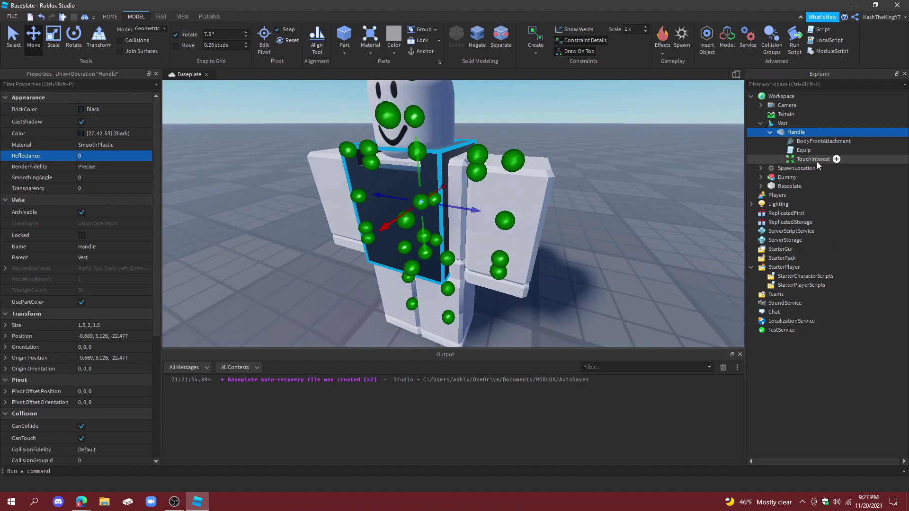
{"action": "right_click_drag", "start_coordinate": [300, 268], "coordinate": [300, 269]}
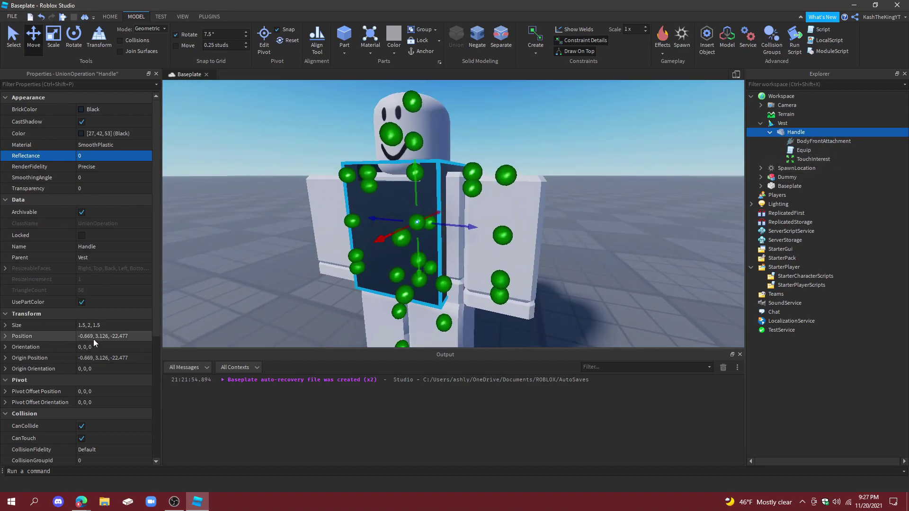
{"action": "left_click", "coordinate": [86, 347]}
{"action": "key", "text": "Return"}
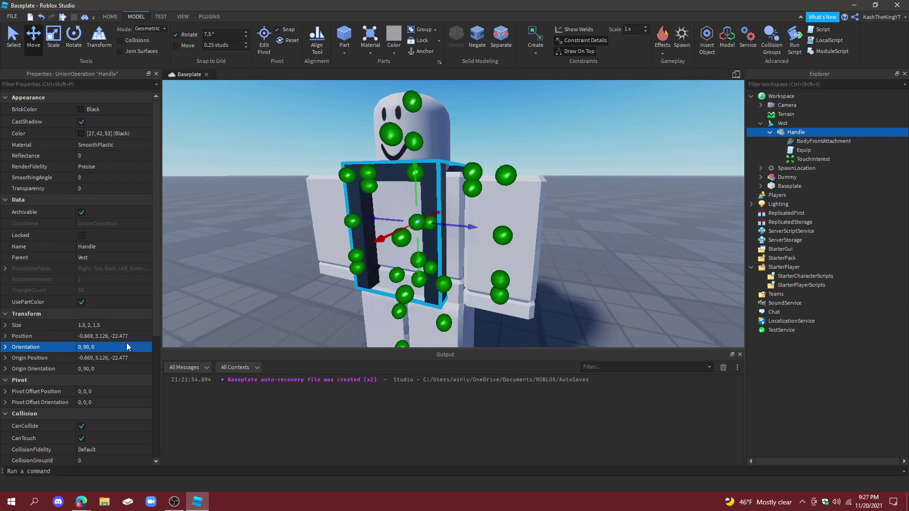
Move the Vest accessory from the Workspace into the Dummy model
{"action": "left_click", "coordinate": [107, 18]}
{"action": "left_click", "coordinate": [524, 151]}
{"action": "right_click_drag", "start_coordinate": [524, 152], "coordinate": [524, 151]}
{"action": "left_click", "coordinate": [782, 124]}
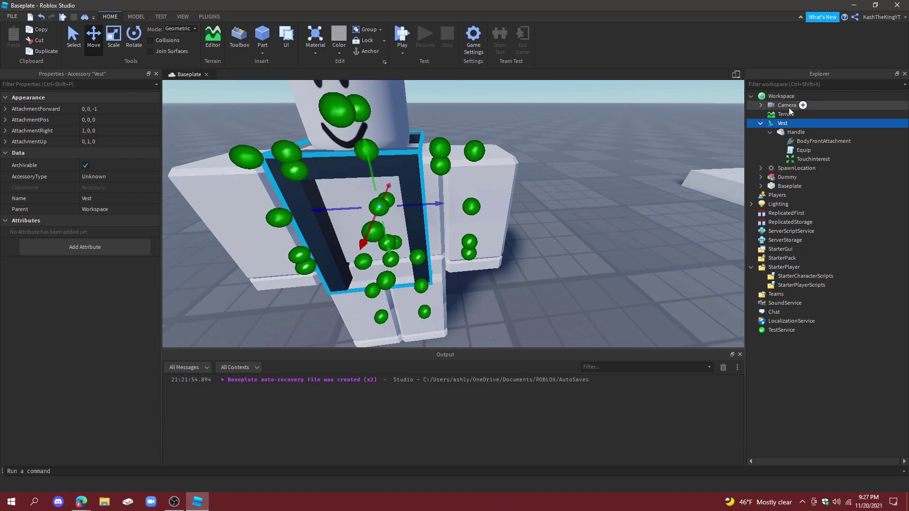
{"action": "left_click_drag", "start_coordinate": [782, 124], "coordinate": [783, 182]}
{"action": "right_click_drag", "start_coordinate": [588, 191], "coordinate": [618, 184]}
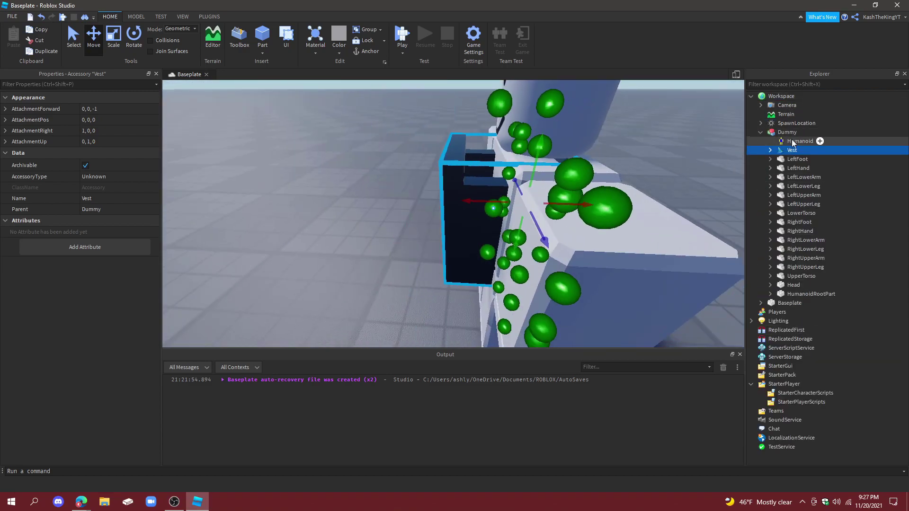
Try to shift the vest's BodyFrontAttachment to position 0, 0, 0.015 and undo the move
{"action": "left_click", "coordinate": [770, 150]}
{"action": "left_click", "coordinate": [779, 159]}
{"action": "left_click", "coordinate": [832, 168]}
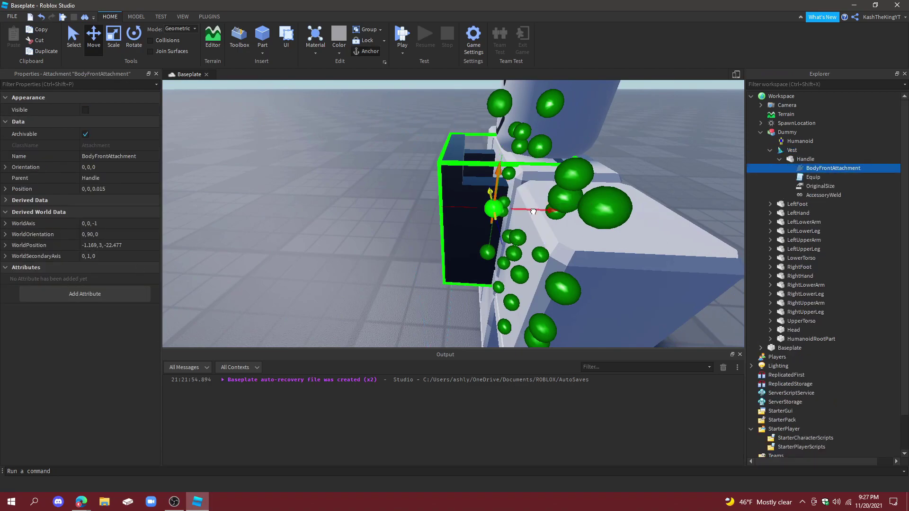
{"action": "left_click_drag", "start_coordinate": [509, 209], "coordinate": [526, 213]}
{"action": "key", "text": "ctrl+z"}
Move the vest Handle back onto the dummy's torso, to position -0.669, 3, -22.477
{"action": "left_click", "coordinate": [136, 16]}
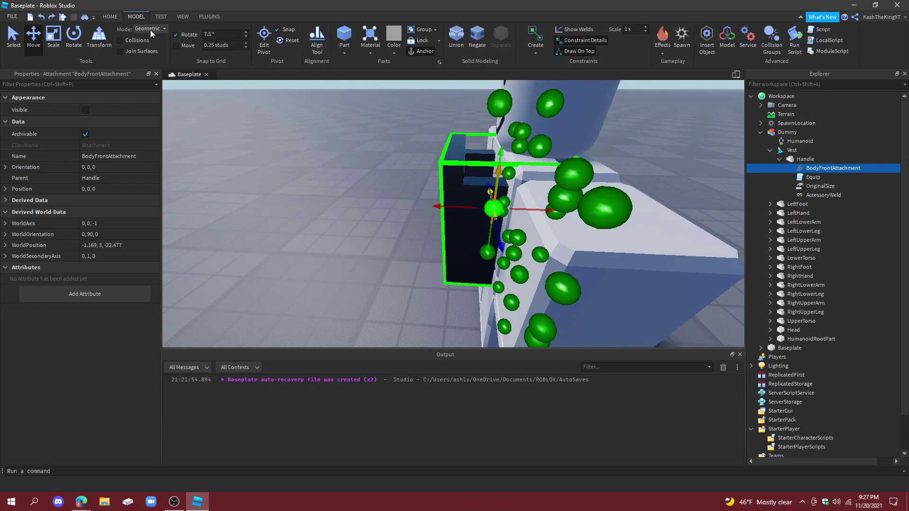
{"action": "left_click", "coordinate": [111, 18]}
{"action": "left_click", "coordinate": [550, 211]}
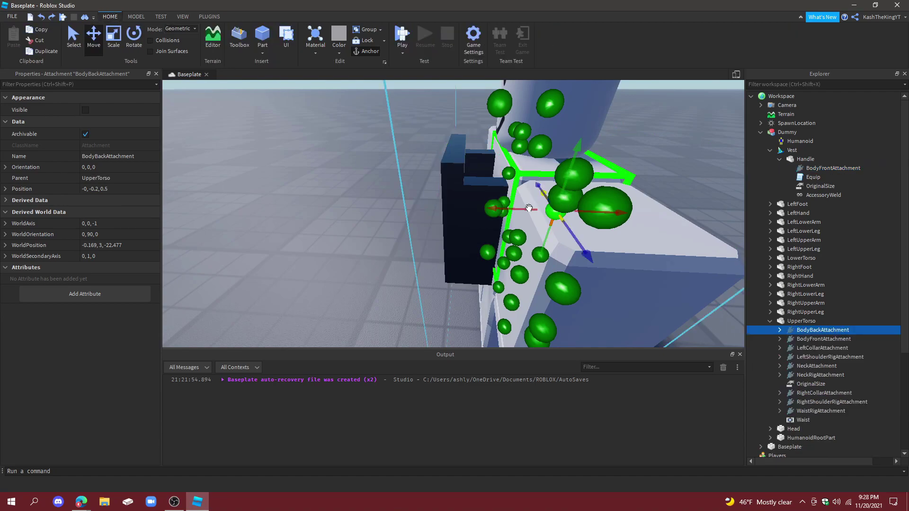
{"action": "left_click", "coordinate": [475, 193]}
{"action": "left_click", "coordinate": [800, 159]}
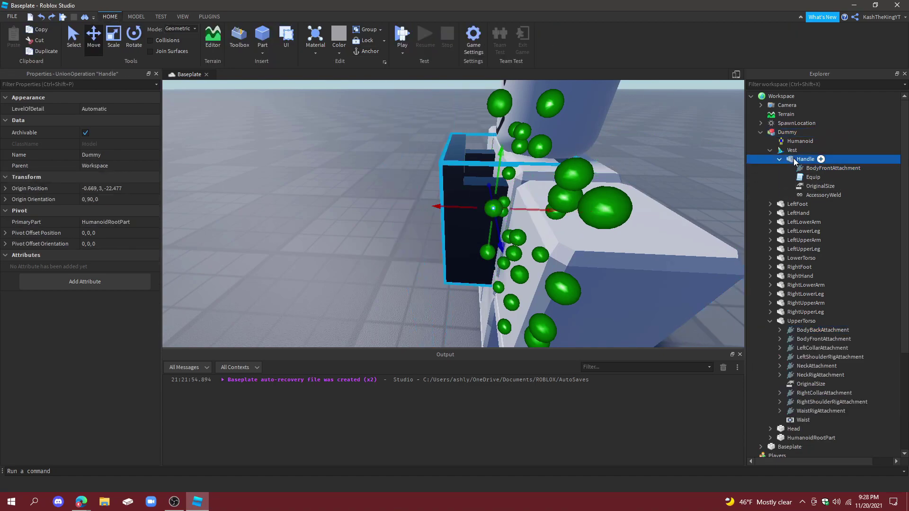
{"action": "left_click_drag", "start_coordinate": [552, 206], "coordinate": [586, 209]}
{"action": "right_click_drag", "start_coordinate": [586, 210], "coordinate": [583, 213]}
Rotate the vest Handle around its vertical axis to an orientation of 0, 180, 0
{"action": "key", "text": "ctrl+4"}
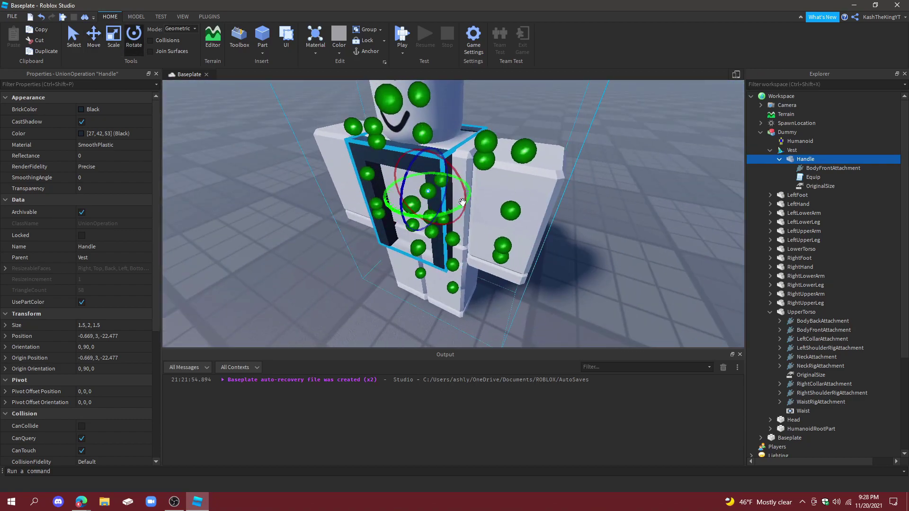
{"action": "left_click_drag", "start_coordinate": [455, 207], "coordinate": [469, 175]}
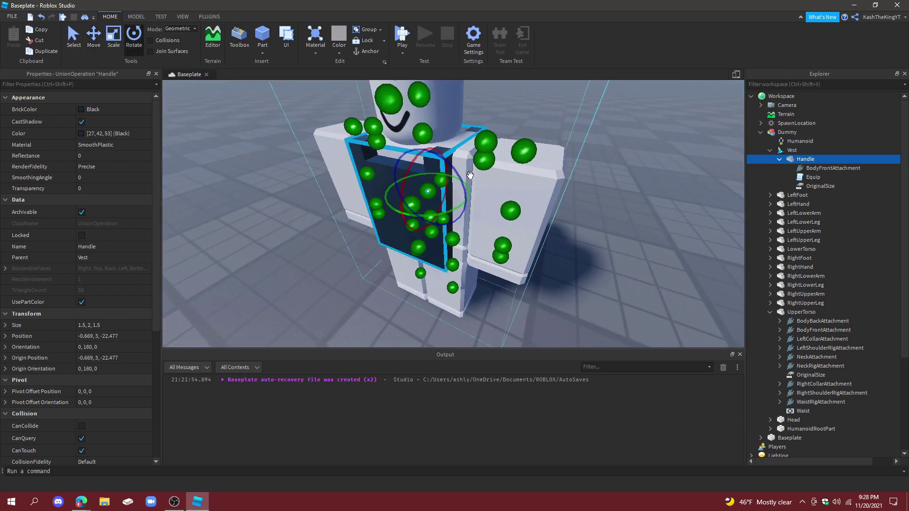
{"action": "right_click_drag", "start_coordinate": [470, 175], "coordinate": [475, 175]}
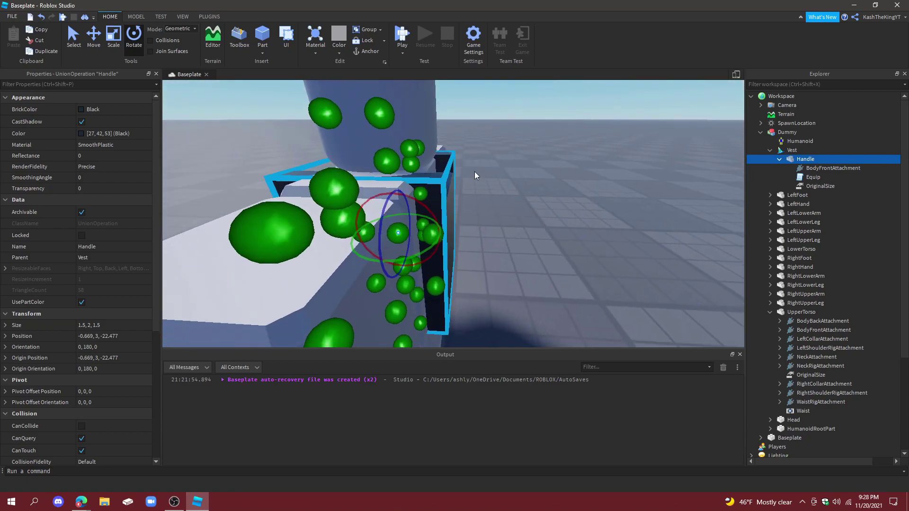
Adjust the vest Handle's height on the torso, raising it to 3.25 and lowering it to 3.125
{"action": "left_click_drag", "start_coordinate": [396, 177], "coordinate": [391, 161]}
{"action": "right_click_drag", "start_coordinate": [479, 158], "coordinate": [479, 158]}
{"action": "left_click", "coordinate": [136, 16]}
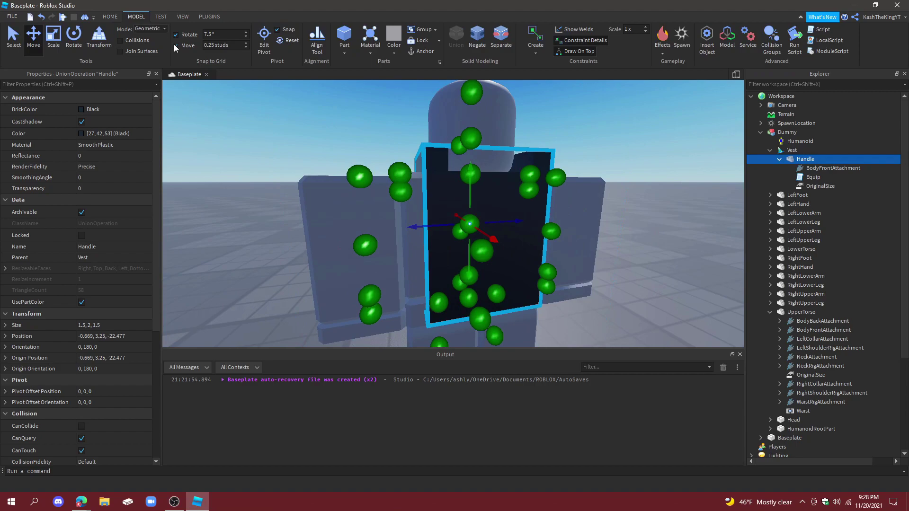
{"action": "left_click_drag", "start_coordinate": [470, 187], "coordinate": [470, 201]}
{"action": "left_click", "coordinate": [305, 165]}
{"action": "right_click_drag", "start_coordinate": [304, 165], "coordinate": [304, 165]}
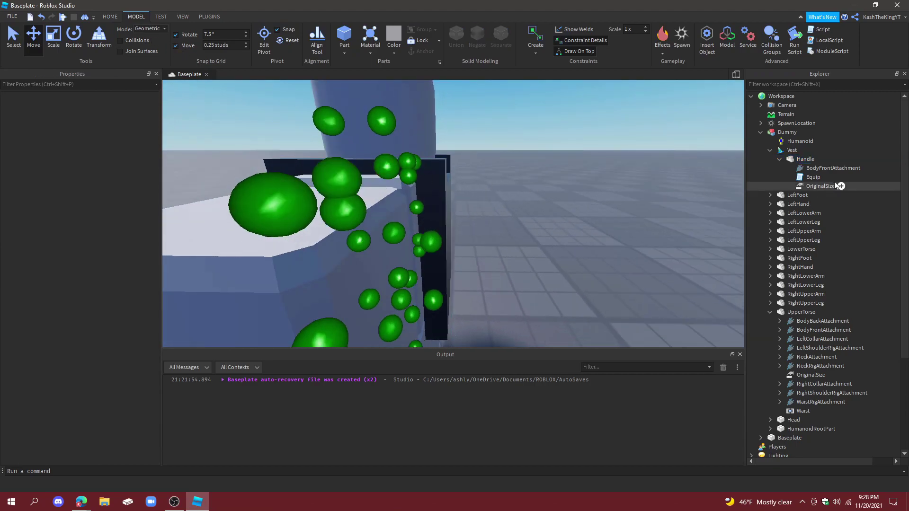
Select the vest's BodyFrontAttachment and check its placement from the front of the dummy
{"action": "left_click", "coordinate": [828, 169]}
{"action": "right_click_drag", "start_coordinate": [395, 197], "coordinate": [395, 198]}
{"action": "key", "text": "f"}
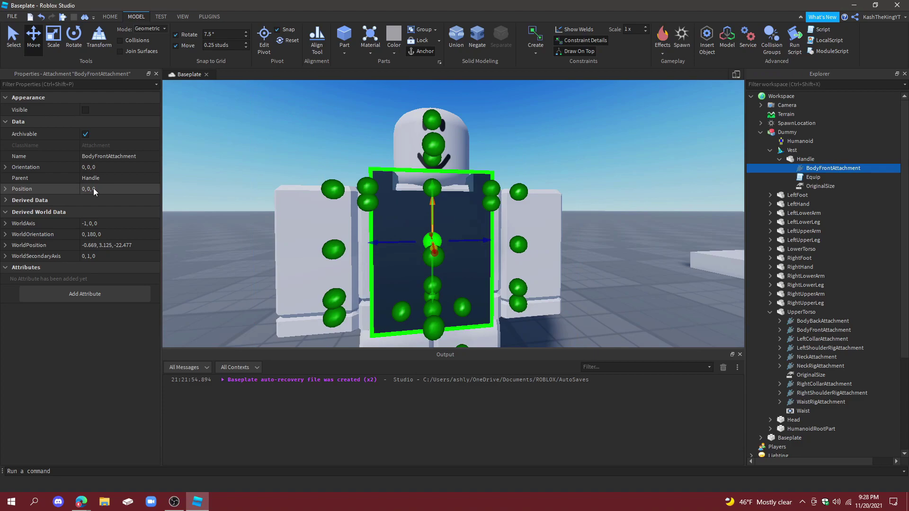
{"action": "right_click_drag", "start_coordinate": [283, 137], "coordinate": [297, 149]}
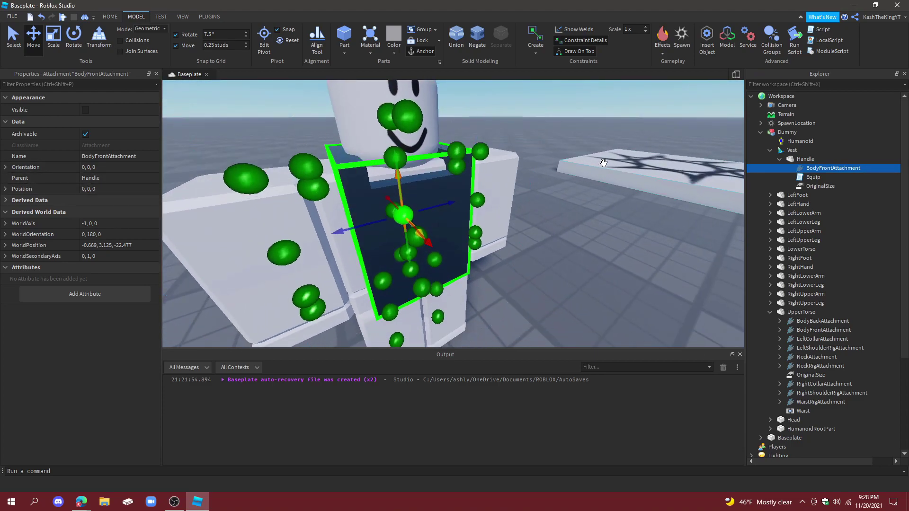
Delete the Vest accessory from the Dummy
{"action": "left_click", "coordinate": [792, 150]}
{"action": "key", "text": "Delete"}
{"action": "left_click", "coordinate": [779, 96]}
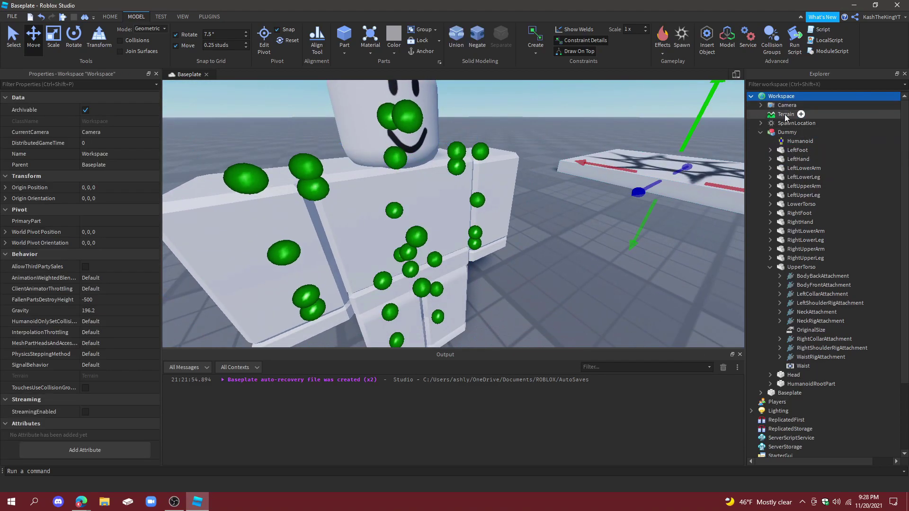
Undo the vest's deletion, rotation and moves, and redo its transfer into the Dummy with the Handle at 0, 90, 0
{"action": "key", "text": "ctrl+z"}
{"action": "key", "text": "ctrl+z"}
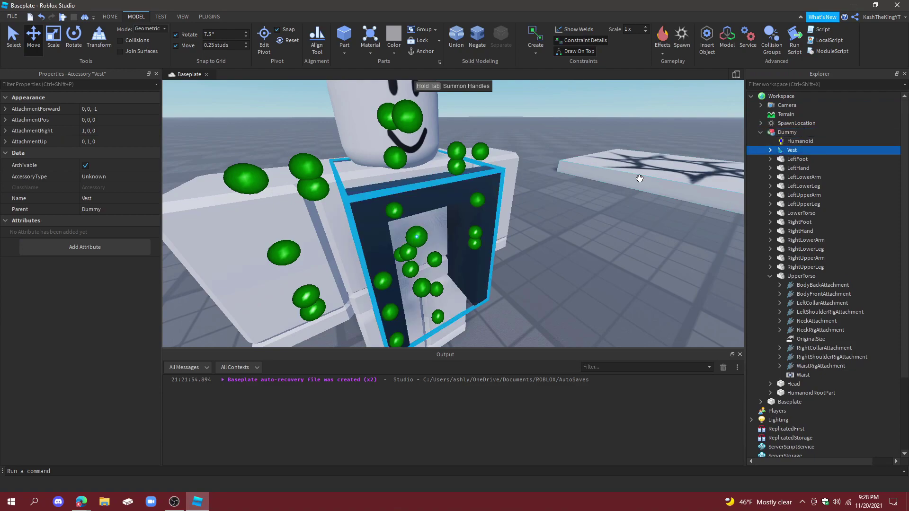
{"action": "right_click_drag", "start_coordinate": [640, 178], "coordinate": [607, 180]}
{"action": "key", "text": "ctrl+z"}
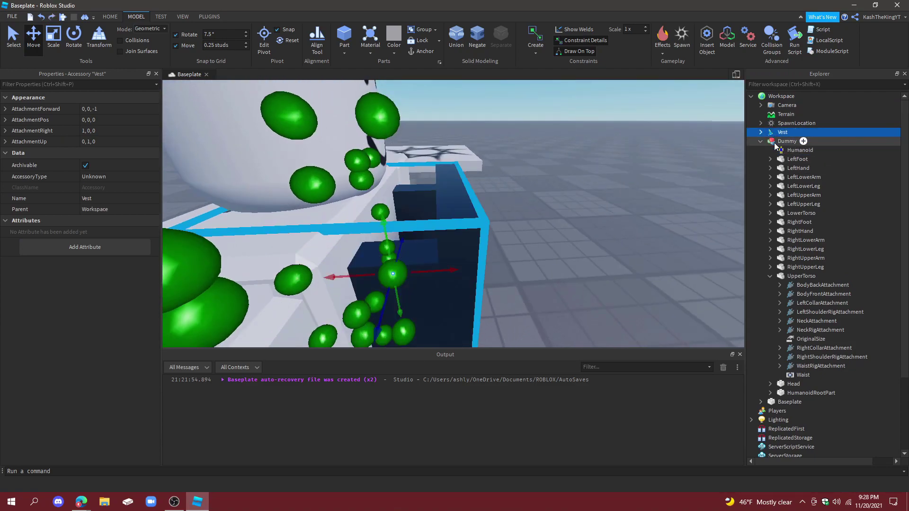
{"action": "key", "text": "ctrl+y"}
{"action": "key", "text": "ctrl+y"}
{"action": "right_click_drag", "start_coordinate": [680, 158], "coordinate": [665, 158]}
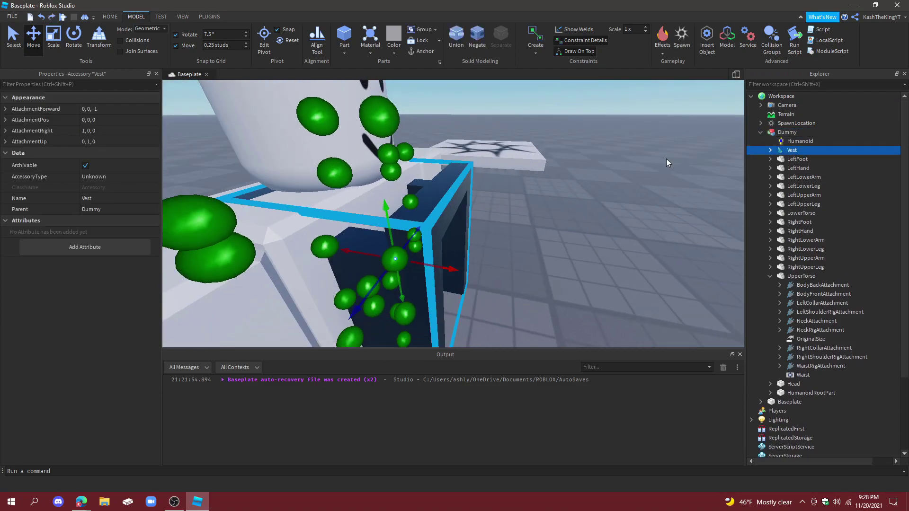
{"action": "key", "text": "ctrl+y"}
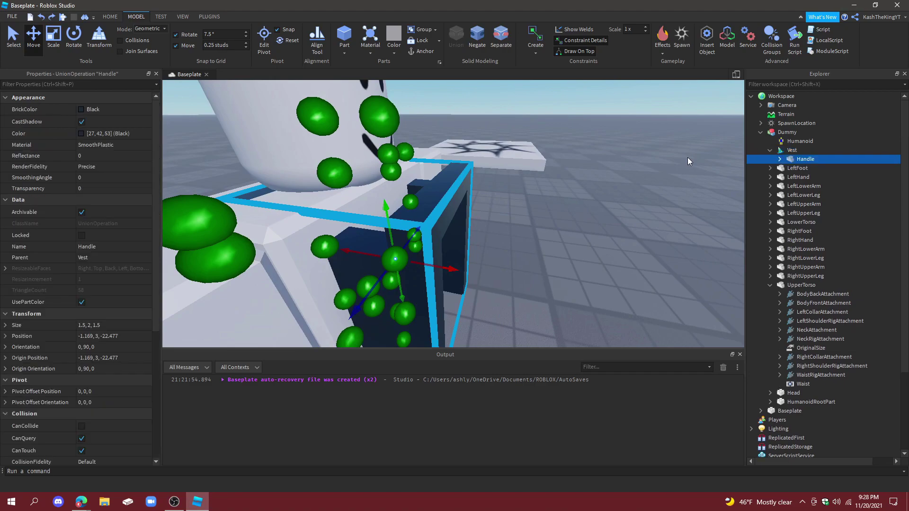
Move the vest's BodyFrontAttachment to about 0, 0, -0.533 so the vest fits around the dummy's torso
{"action": "left_click", "coordinate": [780, 159]}
{"action": "left_click", "coordinate": [832, 168]}
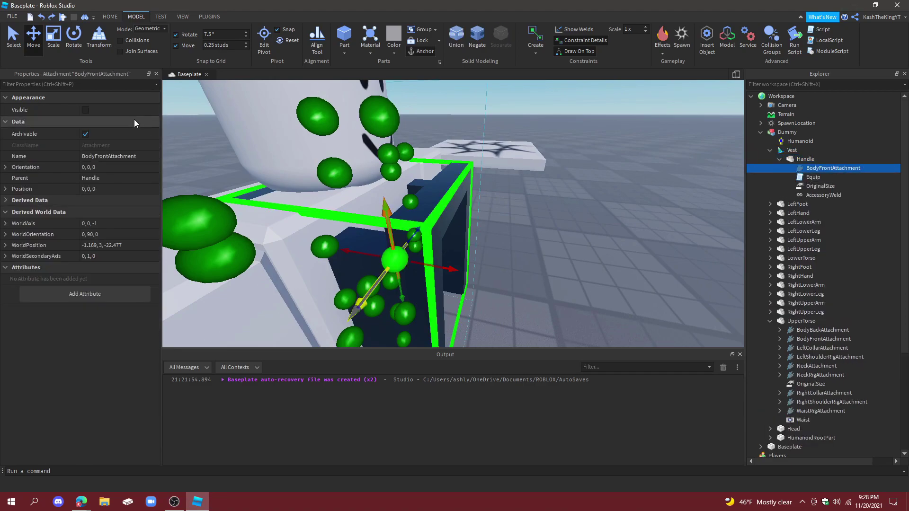
{"action": "scroll", "coordinate": [502, 248], "scroll_direction": "down", "scroll_amount": 5}
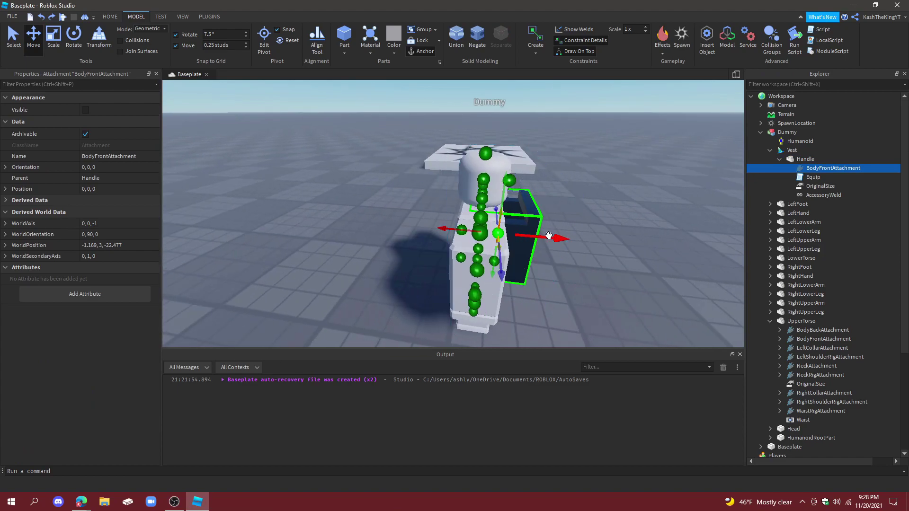
{"action": "left_click_drag", "start_coordinate": [549, 236], "coordinate": [568, 239]}
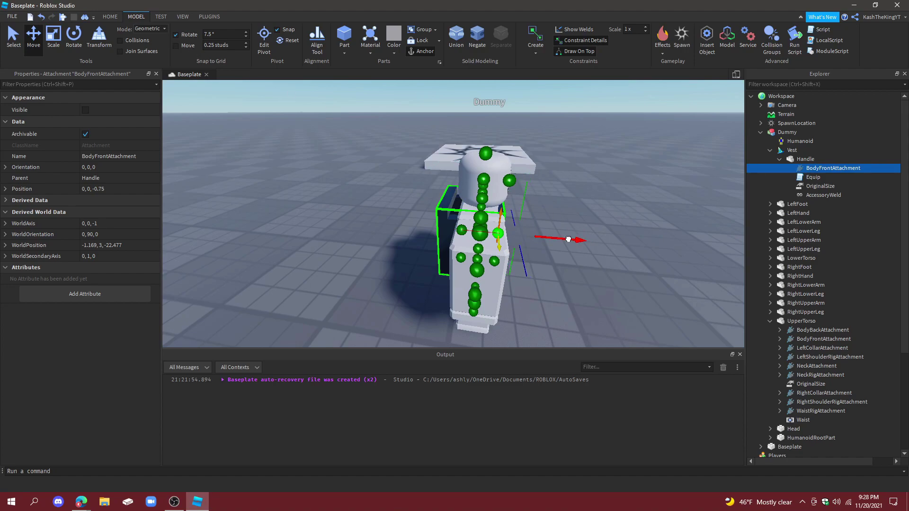
{"action": "left_click_drag", "start_coordinate": [568, 238], "coordinate": [563, 240]}
{"action": "key", "text": "w"}
{"action": "right_click_drag", "start_coordinate": [563, 240], "coordinate": [562, 242]}
{"action": "key", "text": "s"}
{"action": "left_click", "coordinate": [516, 253]}
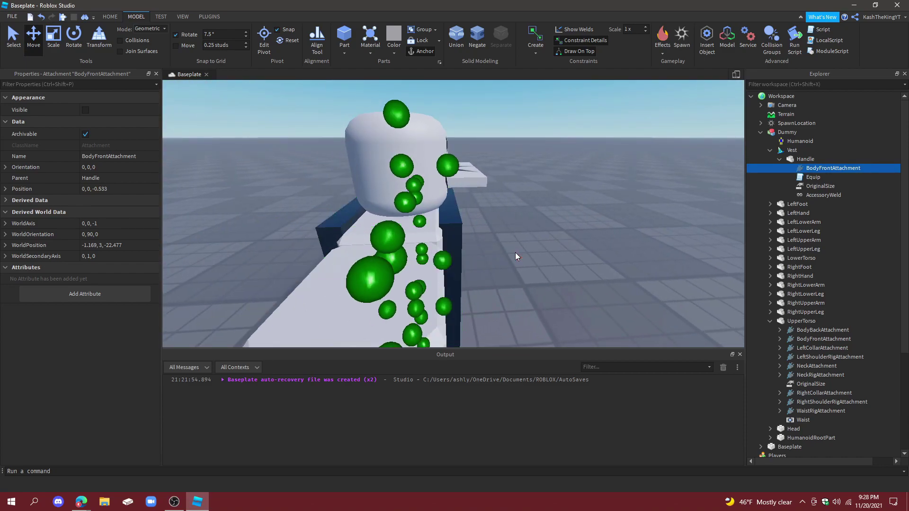
Try to nudge the vest's BodyFrontAttachment along the front-to-back axis of the Dummy's torso
{"action": "left_click", "coordinate": [466, 239]}
{"action": "left_click", "coordinate": [472, 238]}
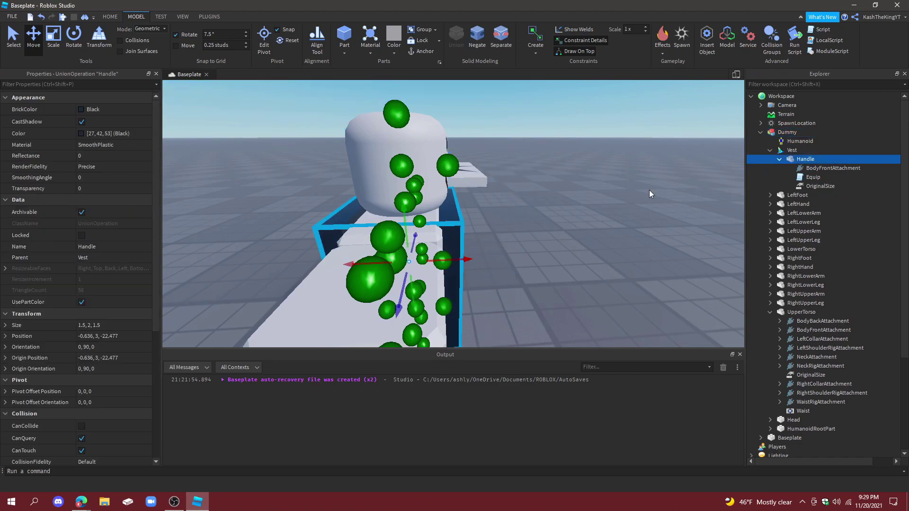
{"action": "left_click", "coordinate": [833, 168]}
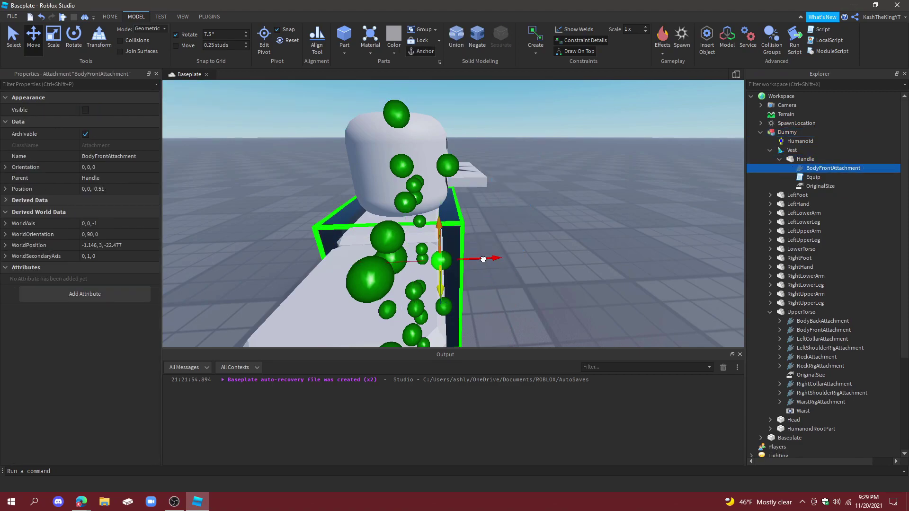
{"action": "left_click_drag", "start_coordinate": [481, 260], "coordinate": [485, 259]}
{"action": "key", "text": "ctrl+z"}
{"action": "left_click", "coordinate": [792, 169]}
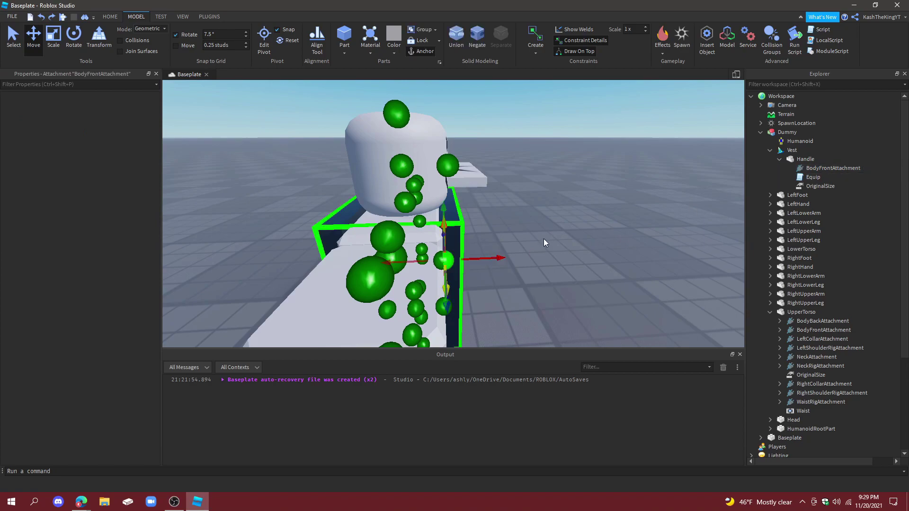
{"action": "left_click_drag", "start_coordinate": [498, 260], "coordinate": [442, 262]}
{"action": "right_click_drag", "start_coordinate": [477, 270], "coordinate": [478, 269]}
Undo the recent attachment moves and the vest Handle's reorientation, going back to a Handle orientation of 0, 180, 0
{"action": "key", "text": "ctrl+z"}
{"action": "key", "text": "ctrl+z"}
{"action": "key", "text": "ctrl+z"}
{"action": "key", "text": "ctrl+z"}
{"action": "key", "text": "ctrl+z"}
{"action": "key", "text": "ctrl+z"}
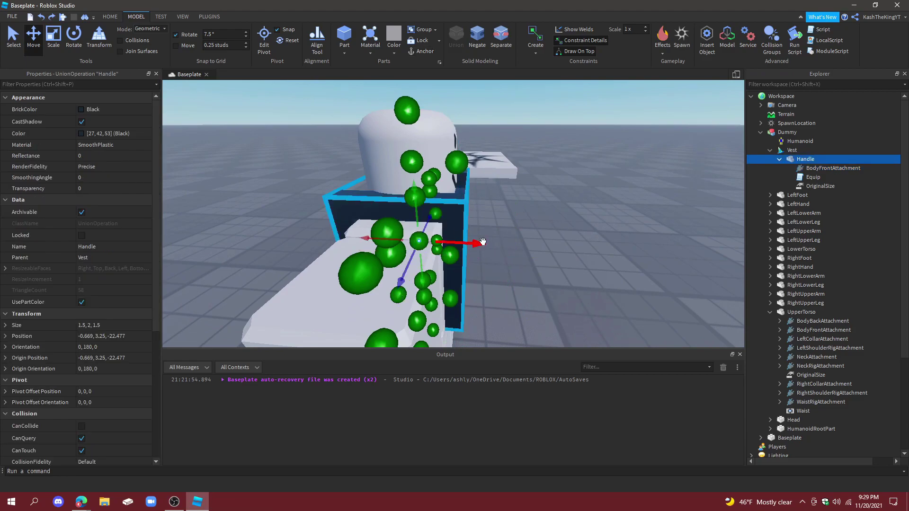
Try to move the vest's BodyFrontAttachment out in front of the torso to about 0.815, 0, 0, and undo the move
{"action": "left_click", "coordinate": [817, 167]}
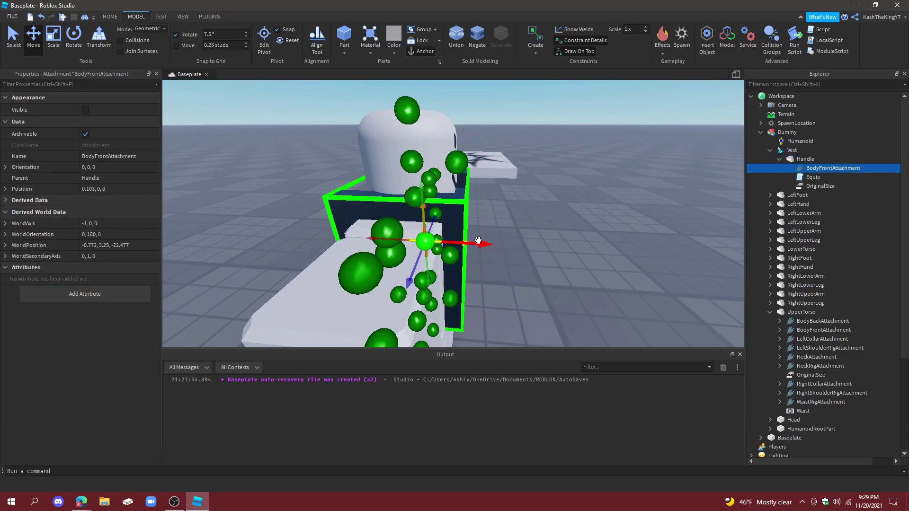
{"action": "left_click_drag", "start_coordinate": [478, 241], "coordinate": [547, 252]}
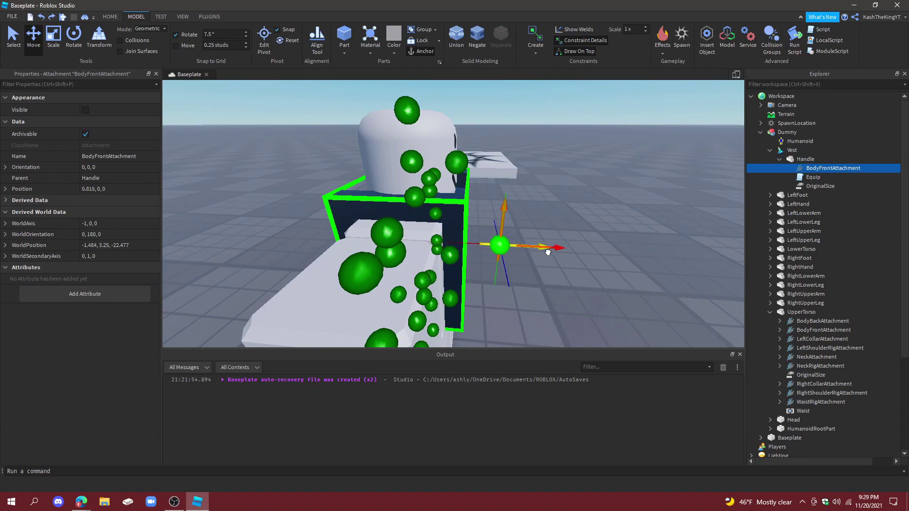
{"action": "right_click_drag", "start_coordinate": [519, 245], "coordinate": [519, 244]}
{"action": "key", "text": "ctrl+z"}
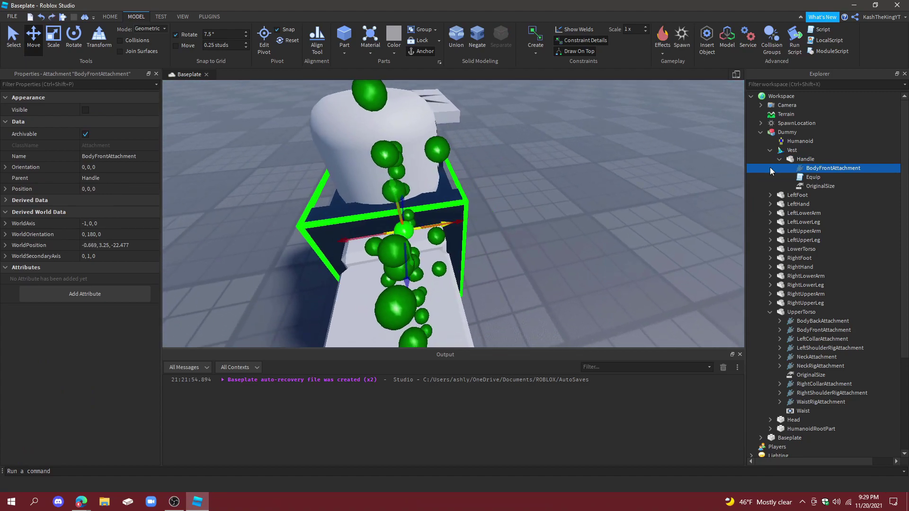
Lower the vest's Handle on the Dummy to a height of about 3.111
{"action": "left_click", "coordinate": [804, 160]}
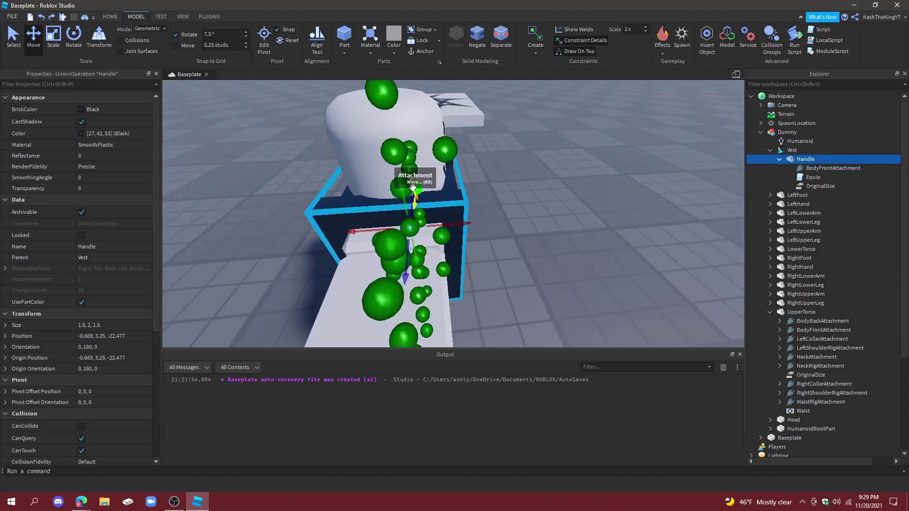
{"action": "right_click_drag", "start_coordinate": [413, 188], "coordinate": [523, 191]}
{"action": "left_click_drag", "start_coordinate": [489, 188], "coordinate": [487, 197]}
{"action": "right_click_drag", "start_coordinate": [546, 222], "coordinate": [545, 222]}
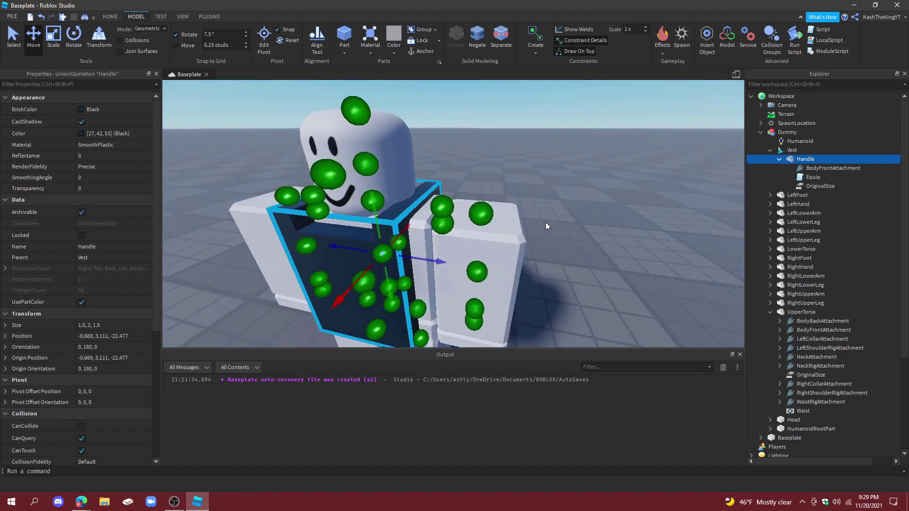
Move the Vest out to the Workspace and back into the Dummy so it reattaches, and expand it down to the Handle's children
{"action": "left_click_drag", "start_coordinate": [795, 149], "coordinate": [800, 96]}
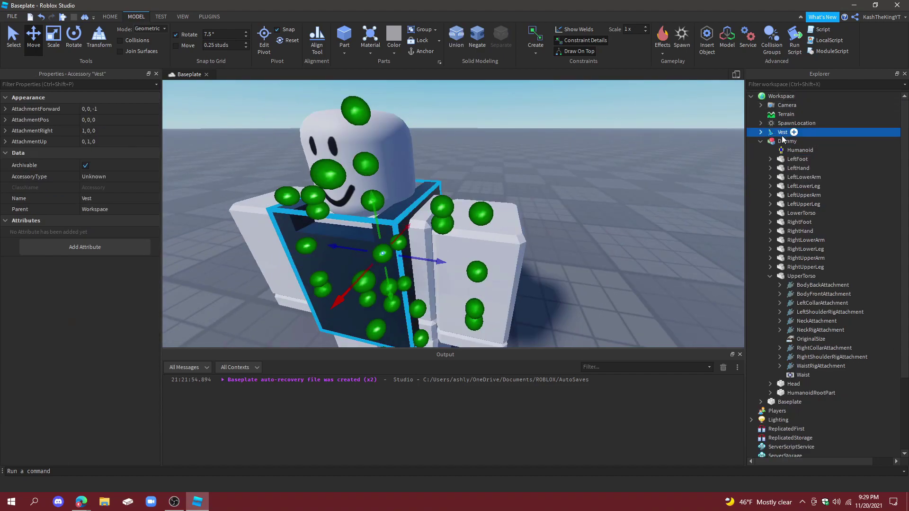
{"action": "left_click_drag", "start_coordinate": [782, 133], "coordinate": [785, 141]}
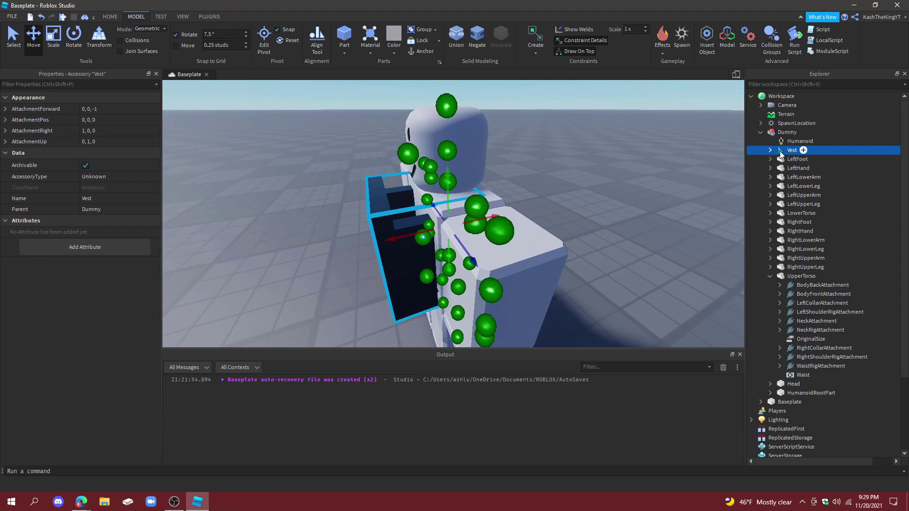
{"action": "left_click", "coordinate": [771, 150]}
{"action": "left_click", "coordinate": [779, 158]}
Move the vest's BodyFrontAttachment to about 0, 0, -0.514
{"action": "left_click", "coordinate": [809, 169]}
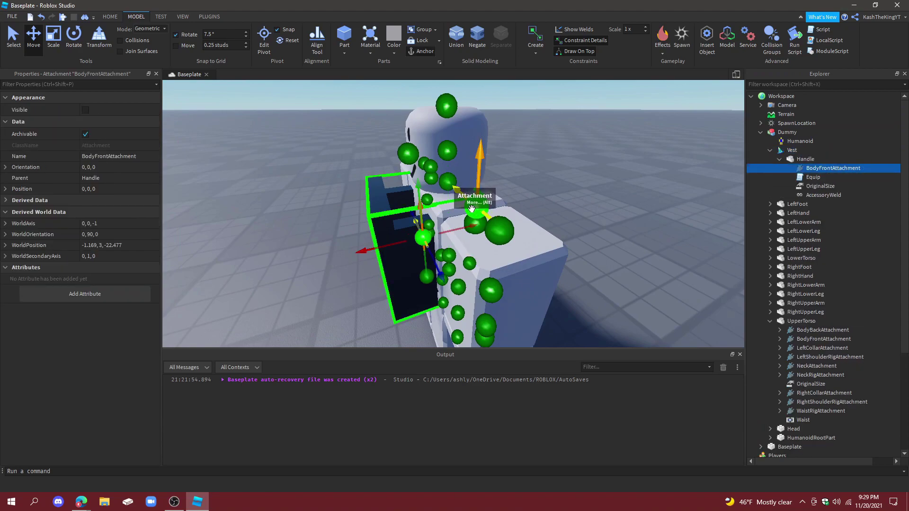
{"action": "right_click_drag", "start_coordinate": [471, 209], "coordinate": [462, 213]}
{"action": "left_click_drag", "start_coordinate": [405, 239], "coordinate": [404, 237]}
{"action": "right_click_drag", "start_coordinate": [468, 225], "coordinate": [456, 229]}
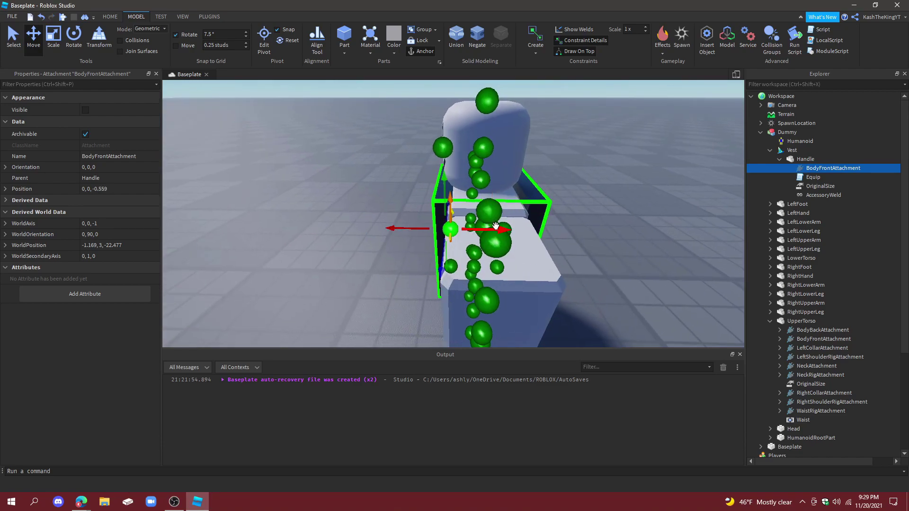
{"action": "left_click_drag", "start_coordinate": [496, 225], "coordinate": [499, 227]}
{"action": "right_click_drag", "start_coordinate": [498, 228], "coordinate": [497, 229]}
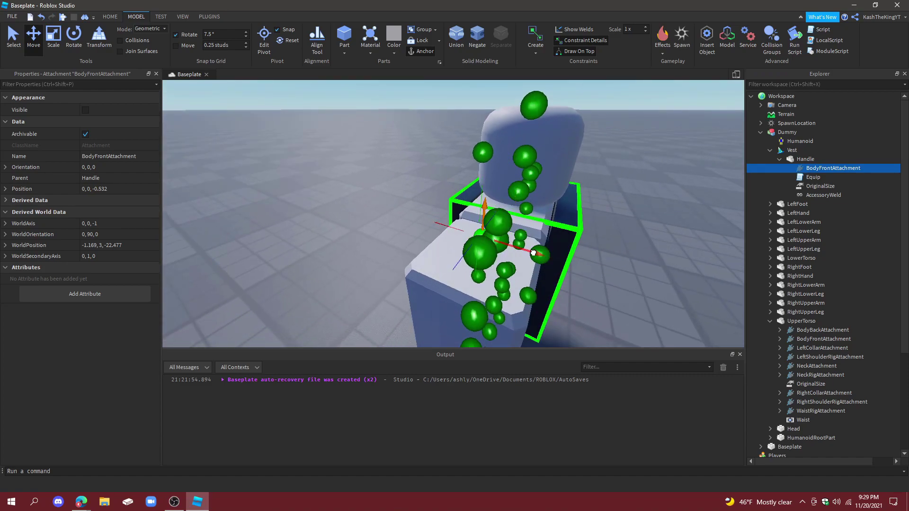
{"action": "left_click_drag", "start_coordinate": [534, 254], "coordinate": [534, 254]}
{"action": "right_click_drag", "start_coordinate": [526, 255], "coordinate": [524, 256]}
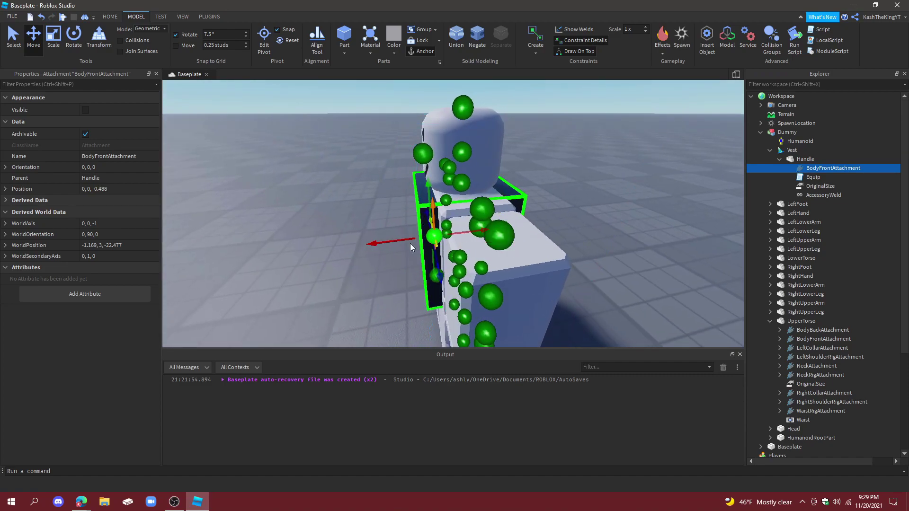
{"action": "left_click_drag", "start_coordinate": [399, 241], "coordinate": [402, 240]}
{"action": "right_click_drag", "start_coordinate": [405, 240], "coordinate": [404, 240]}
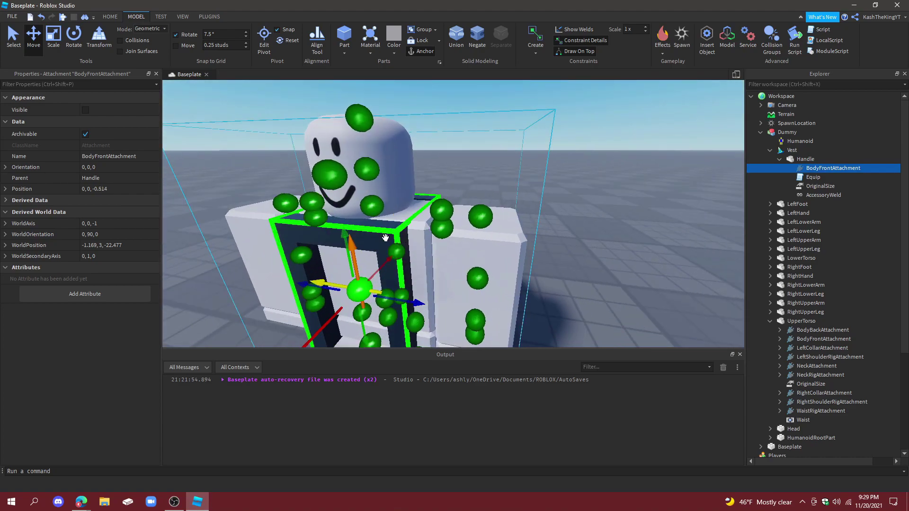
Set the WorldOrientation of the vest's BodyFrontAttachment to 0, 0, 0
{"action": "left_click", "coordinate": [90, 235]}
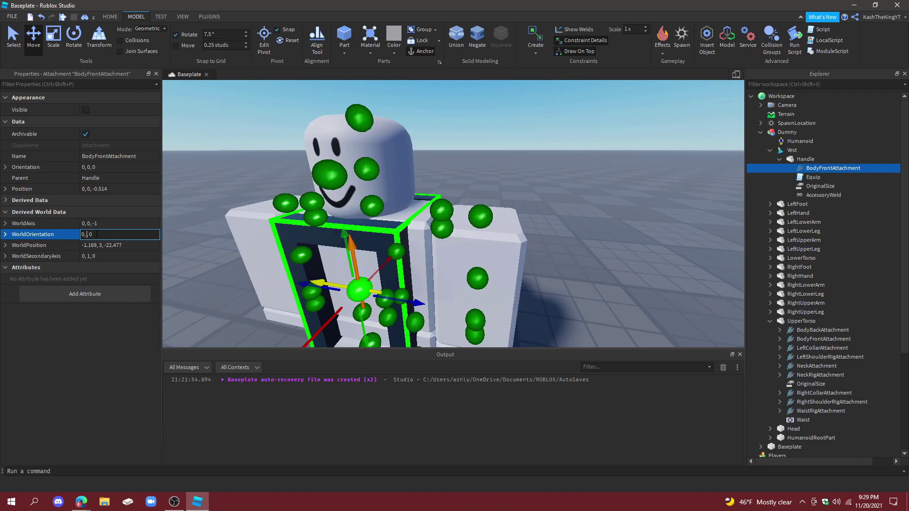
{"action": "type", "text": "0"}
{"action": "key", "text": "Return"}
Shift the vest's BodyFrontAttachment sideways to about 0, 0, 0.149
{"action": "right_click_drag", "start_coordinate": [362, 234], "coordinate": [364, 241]}
{"action": "left_click_drag", "start_coordinate": [410, 289], "coordinate": [406, 292]}
{"action": "scroll", "coordinate": [406, 289], "scroll_direction": "down", "scroll_amount": 5}
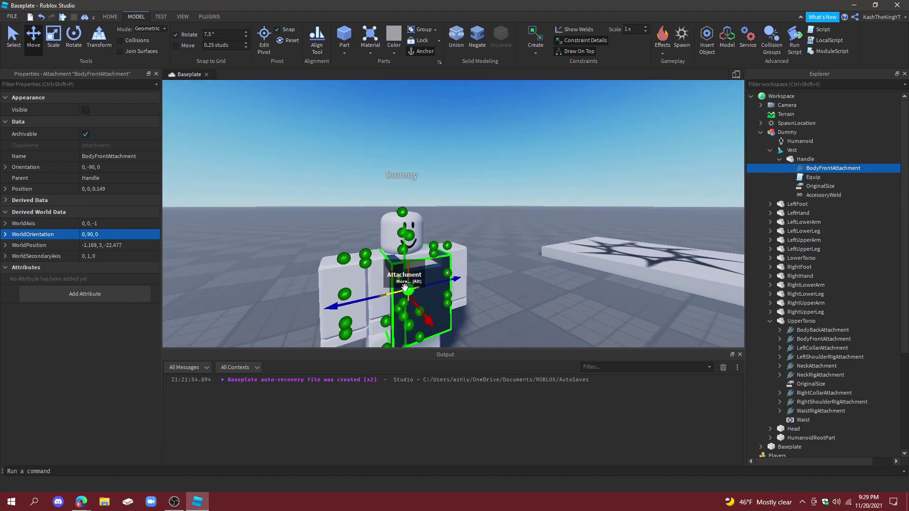
{"action": "scroll", "coordinate": [405, 287], "scroll_direction": "up", "scroll_amount": 5}
{"action": "right_click_drag", "start_coordinate": [405, 287], "coordinate": [405, 290]}
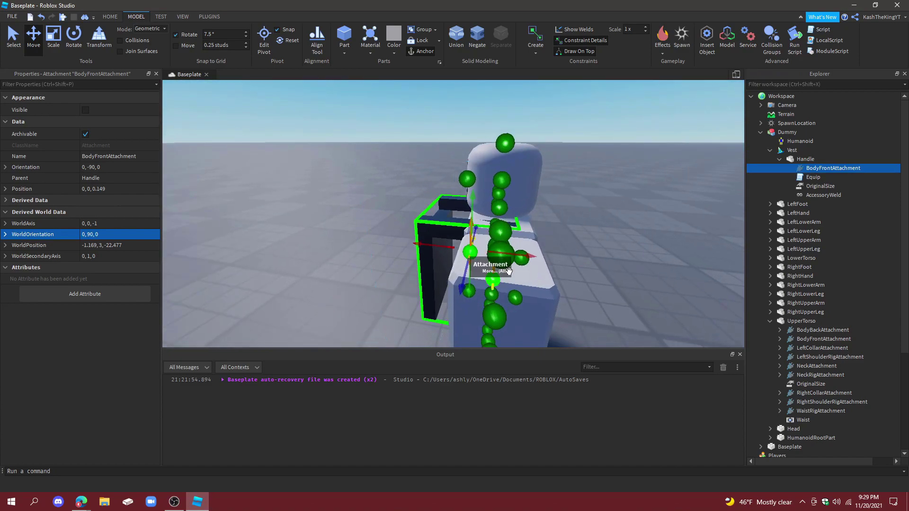
Try to shift the vest's BodyFrontAttachment along the front-to-back axis and undo the shift
{"action": "left_click_drag", "start_coordinate": [521, 257], "coordinate": [522, 253]}
{"action": "right_click_drag", "start_coordinate": [437, 234], "coordinate": [646, 300]}
{"action": "key", "text": "ctrl+z"}
{"action": "left_click", "coordinate": [787, 132]}
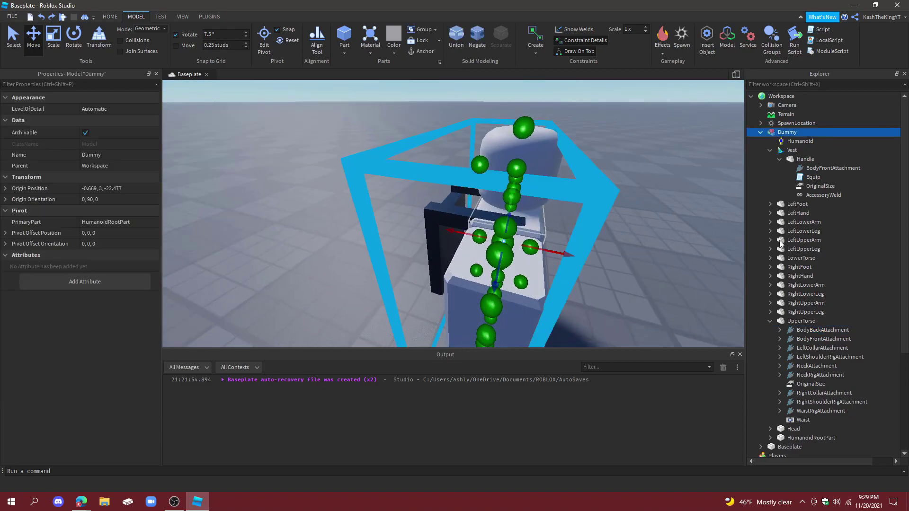
Move the vest's BodyFrontAttachment along its X axis to about 0.479 so the vest wraps around the Dummy's torso
{"action": "left_click", "coordinate": [819, 169]}
{"action": "left_click_drag", "start_coordinate": [538, 245], "coordinate": [535, 247]}
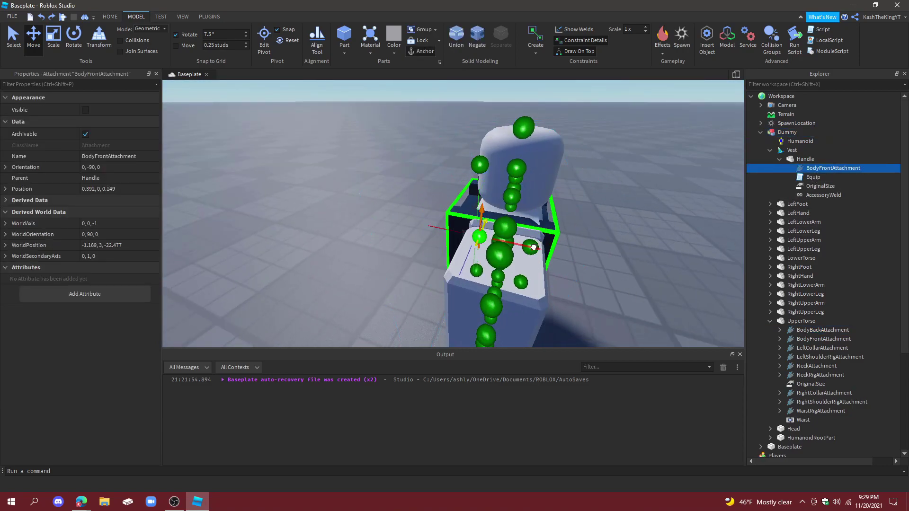
{"action": "right_click_drag", "start_coordinate": [535, 247], "coordinate": [482, 242]}
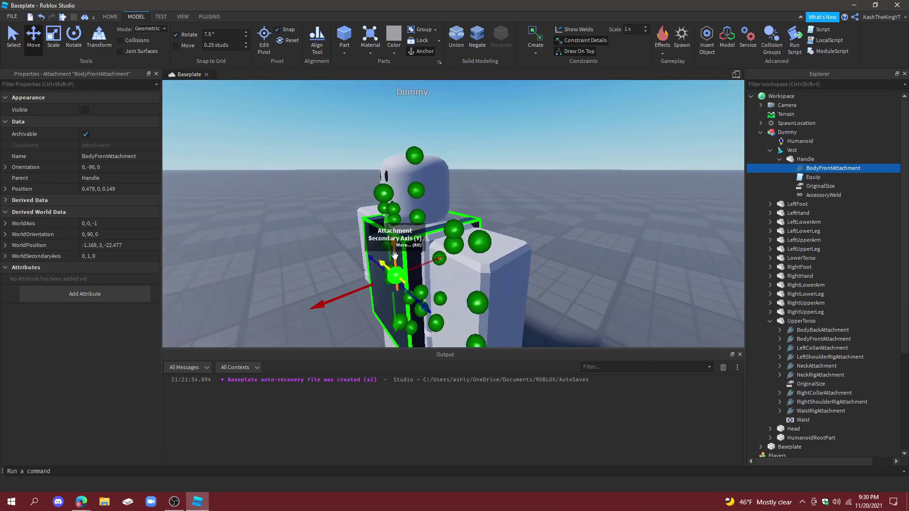
Adjust the height of the vest's BodyFrontAttachment to about -0.121 in Y
{"action": "right_click_drag", "start_coordinate": [395, 255], "coordinate": [379, 280]}
{"action": "left_click_drag", "start_coordinate": [331, 263], "coordinate": [332, 265]}
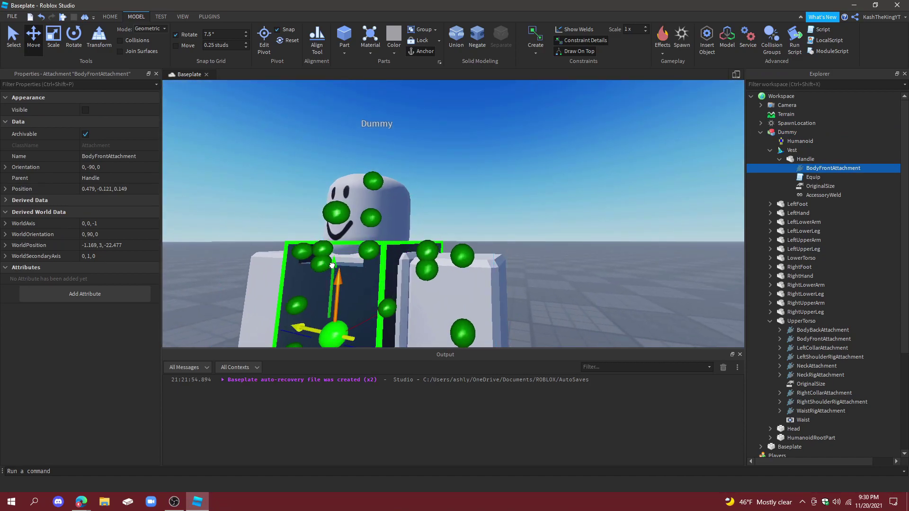
{"action": "scroll", "coordinate": [332, 266], "scroll_direction": "down", "scroll_amount": 5}
{"action": "right_click_drag", "start_coordinate": [332, 265], "coordinate": [333, 266]}
Shift the vest's BodyFrontAttachment sideways to centre the vest on the Dummy's torso
{"action": "left_click", "coordinate": [534, 261]}
{"action": "right_click_drag", "start_coordinate": [534, 261], "coordinate": [532, 262]}
{"action": "key", "text": "w"}
{"action": "left_click", "coordinate": [422, 234]}
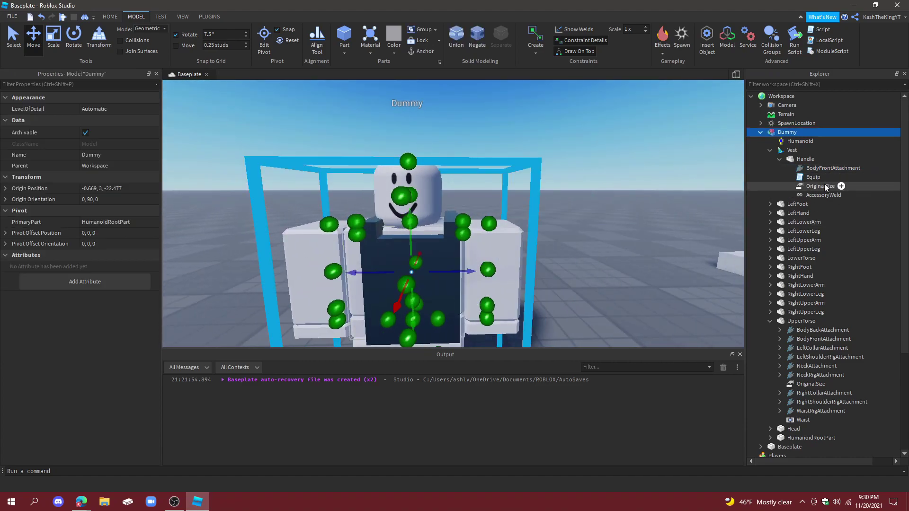
{"action": "left_click", "coordinate": [805, 160]}
{"action": "left_click", "coordinate": [813, 170]}
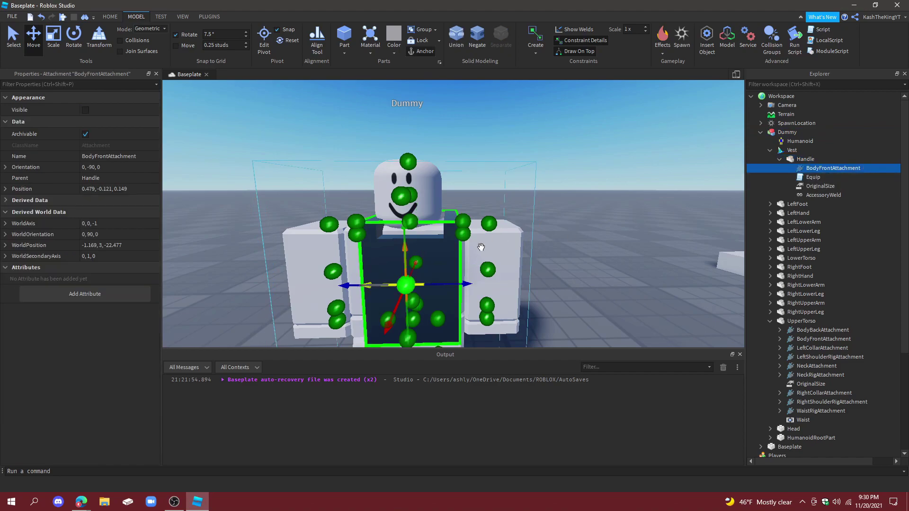
{"action": "right_click_drag", "start_coordinate": [466, 284], "coordinate": [474, 283]}
Examine the vest's fit on the Dummy from the front, near and far, and check its Handle and AccessoryWeld
{"action": "left_click", "coordinate": [579, 261]}
{"action": "key", "text": "s"}
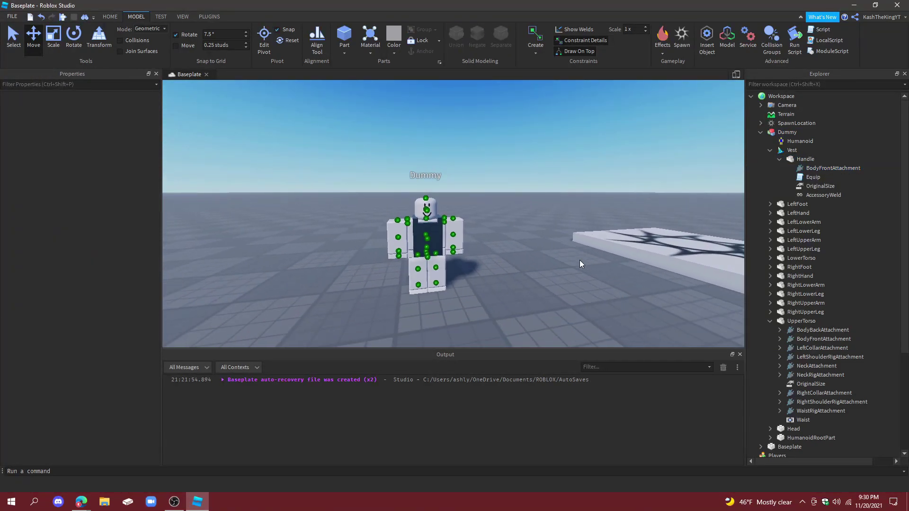
{"action": "key", "text": "w"}
{"action": "key", "text": "a"}
{"action": "key", "text": "d"}
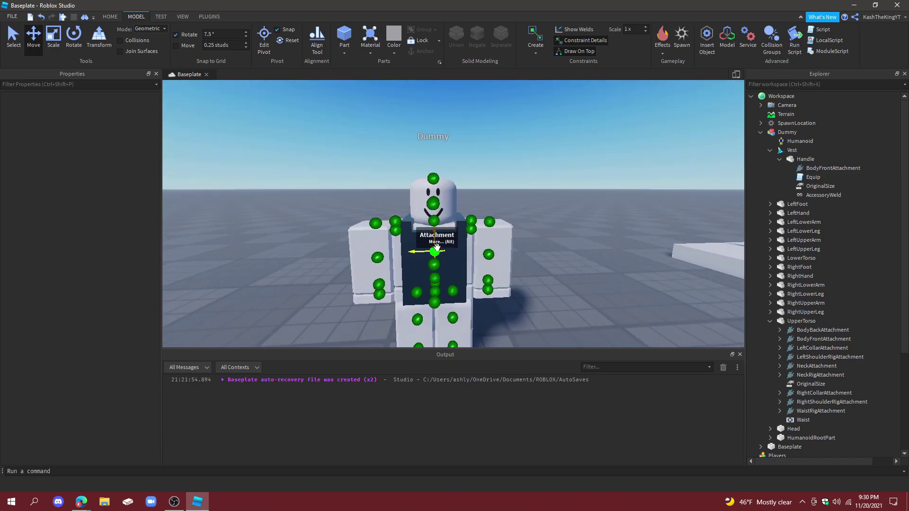
{"action": "left_click", "coordinate": [450, 244]}
{"action": "left_click", "coordinate": [822, 167]}
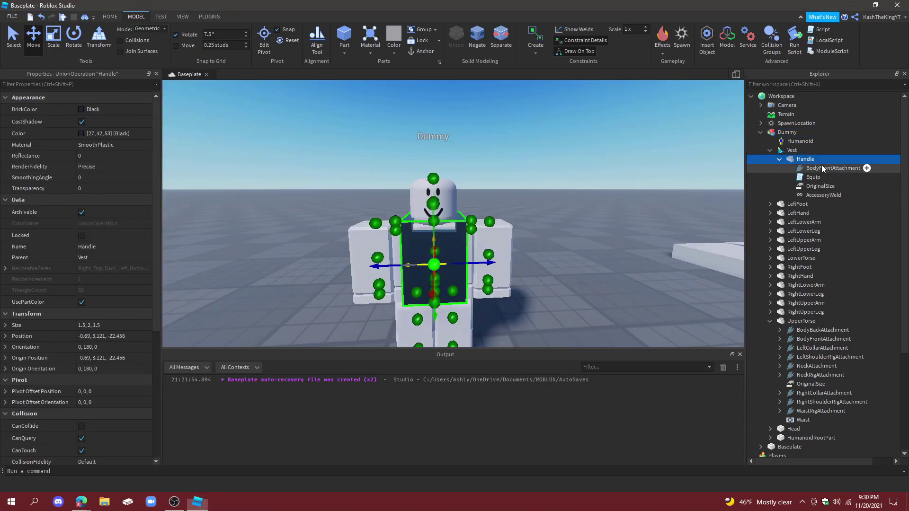
{"action": "left_click", "coordinate": [603, 236]}
{"action": "right_click_drag", "start_coordinate": [604, 237], "coordinate": [603, 236]}
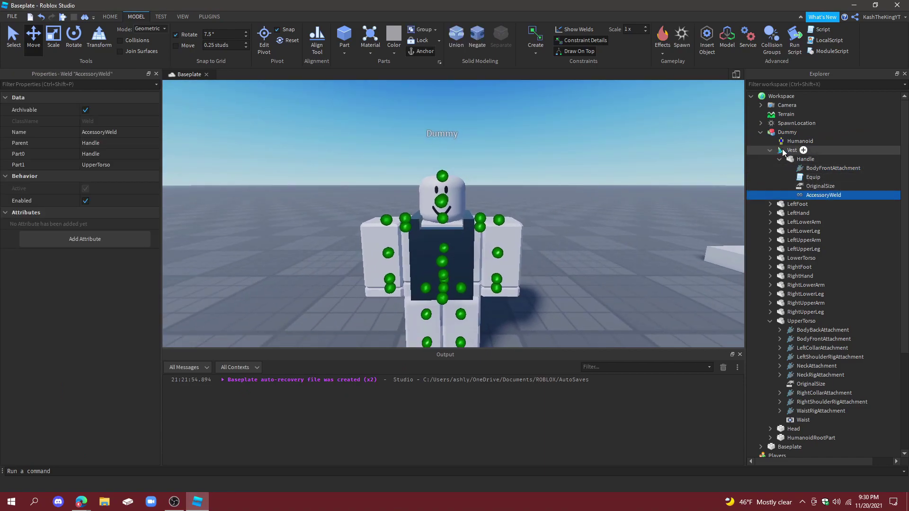
Move the Vest accessory out of the Dummy into the Workspace and collapse the Dummy's hierarchy
{"action": "left_click_drag", "start_coordinate": [782, 149], "coordinate": [793, 108]}
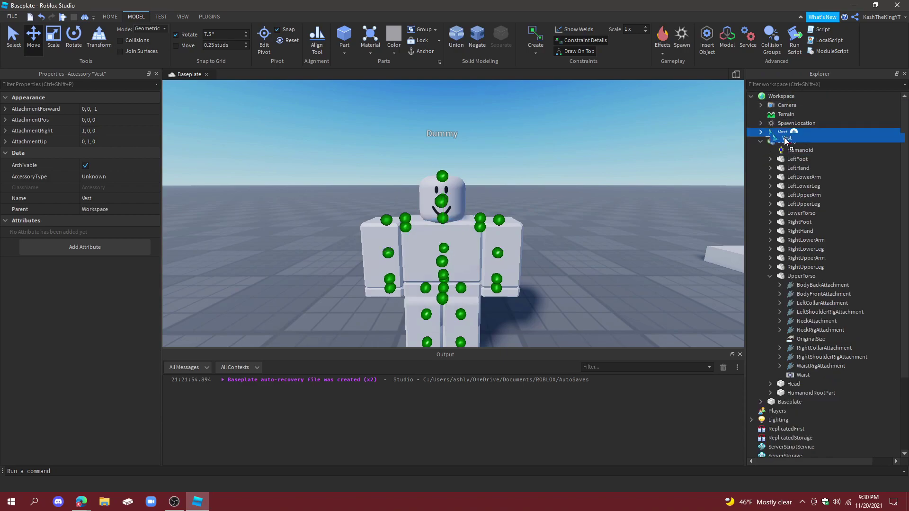
{"action": "left_click_drag", "start_coordinate": [785, 140], "coordinate": [789, 98]}
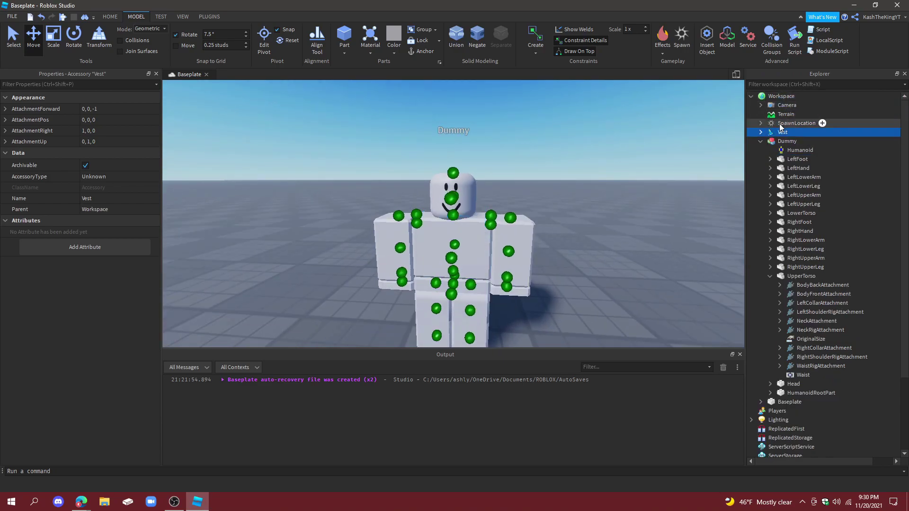
{"action": "left_click", "coordinate": [760, 141]}
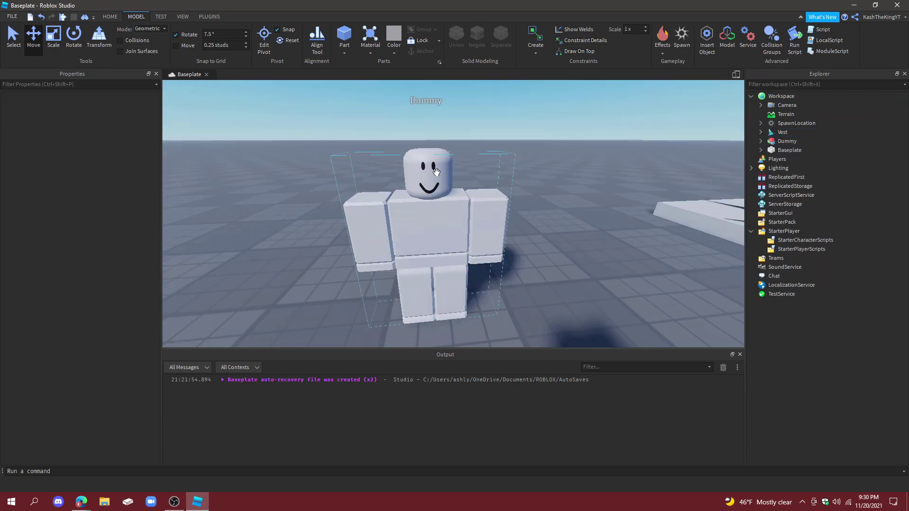
Place the vest near the baseplate surface between the Dummy and the spawn location
{"action": "right_click_drag", "start_coordinate": [597, 193], "coordinate": [595, 192]}
{"action": "left_click", "coordinate": [782, 132]}
{"action": "key", "text": "f"}
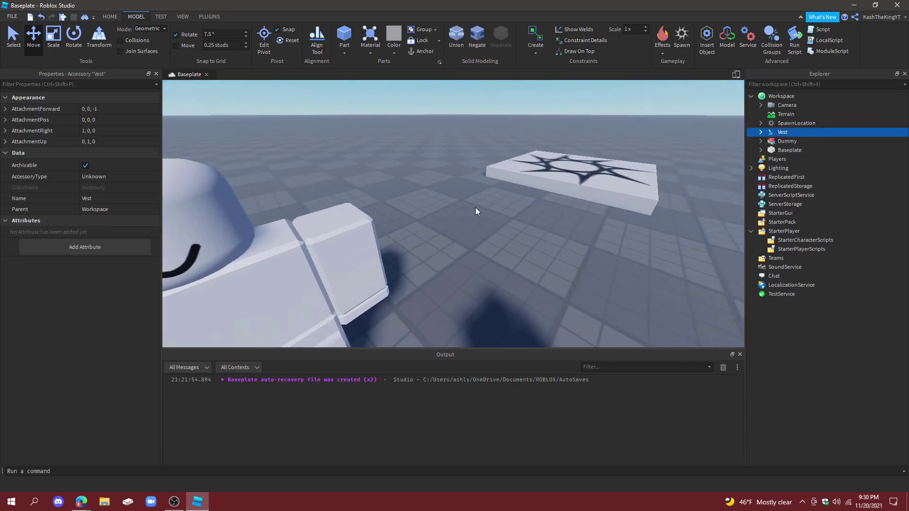
{"action": "left_click", "coordinate": [473, 175]}
{"action": "mouse_move", "coordinate": [442, 183]}
{"action": "right_mouse_down"}
{"action": "mouse_move", "coordinate": [433, 197]}
{"action": "mouse_move", "coordinate": [451, 195]}
{"action": "right_mouse_up"}
{"action": "left_click", "coordinate": [497, 235]}
{"action": "right_click_drag", "start_coordinate": [497, 235], "coordinate": [497, 235]}
Start a playtest and walk the character into the vest to equip it
{"action": "left_click", "coordinate": [110, 17]}
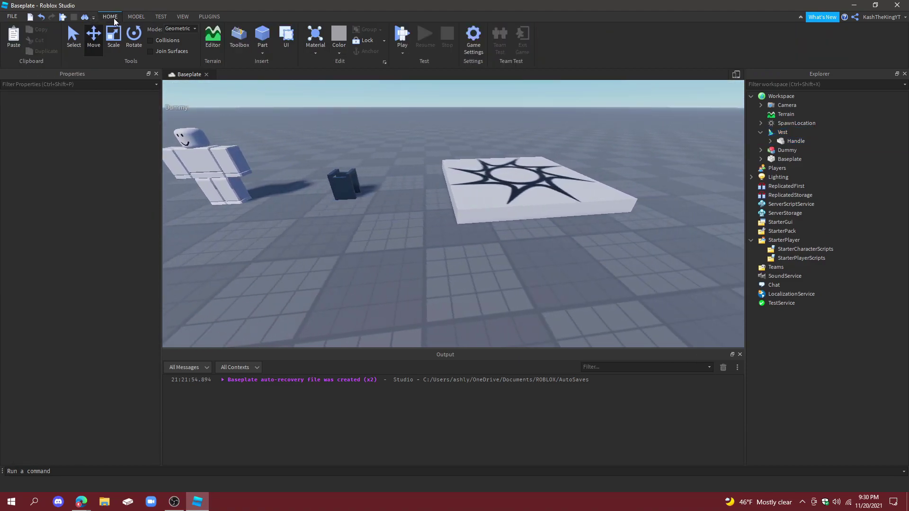
{"action": "left_click", "coordinate": [402, 34]}
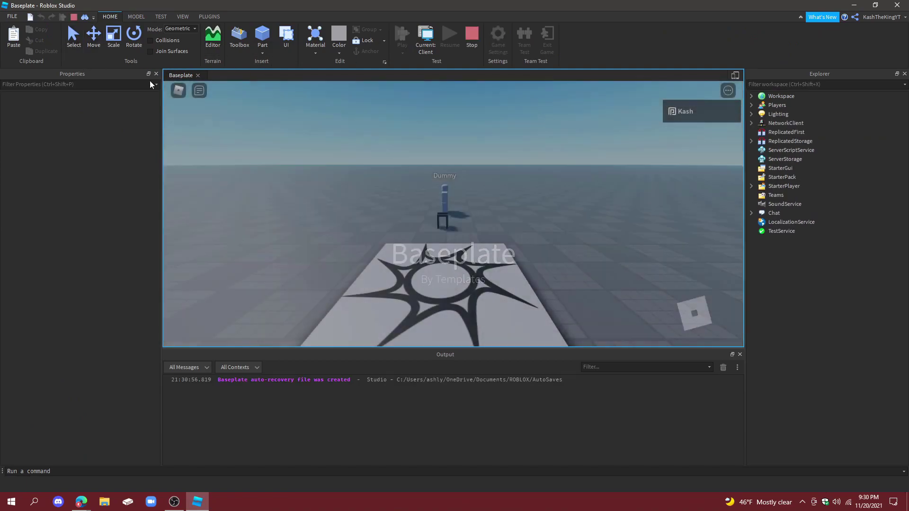
{"action": "key", "text": "w"}
{"action": "right_click_drag", "start_coordinate": [438, 183], "coordinate": [437, 182]}
{"action": "scroll", "coordinate": [438, 183], "scroll_direction": "up", "scroll_amount": 3}
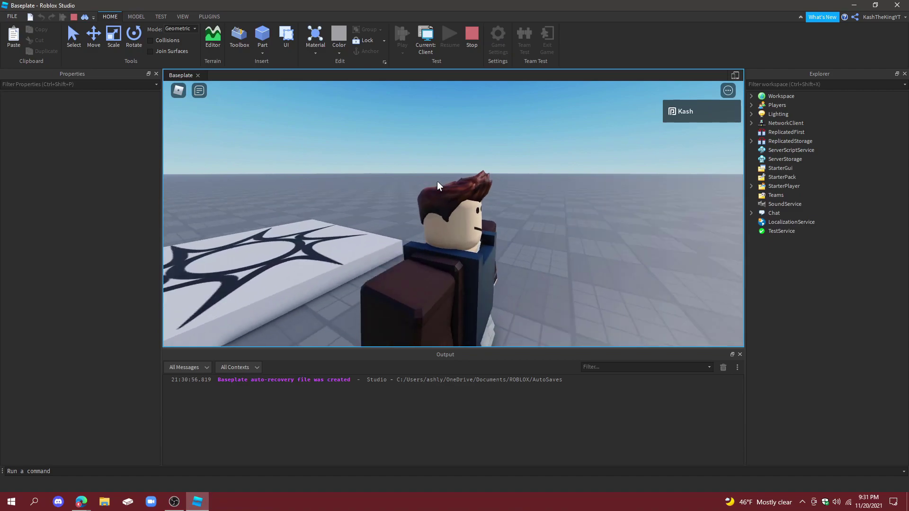
Inspect the Health and MaxHealth properties of the player character's Humanoid
{"action": "left_click", "coordinate": [751, 96]}
{"action": "left_click", "coordinate": [761, 142]}
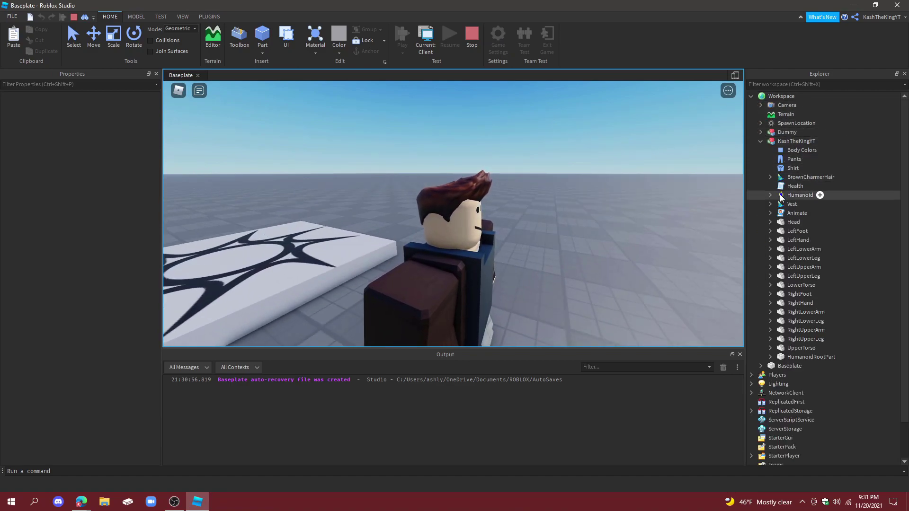
{"action": "left_click", "coordinate": [785, 194]}
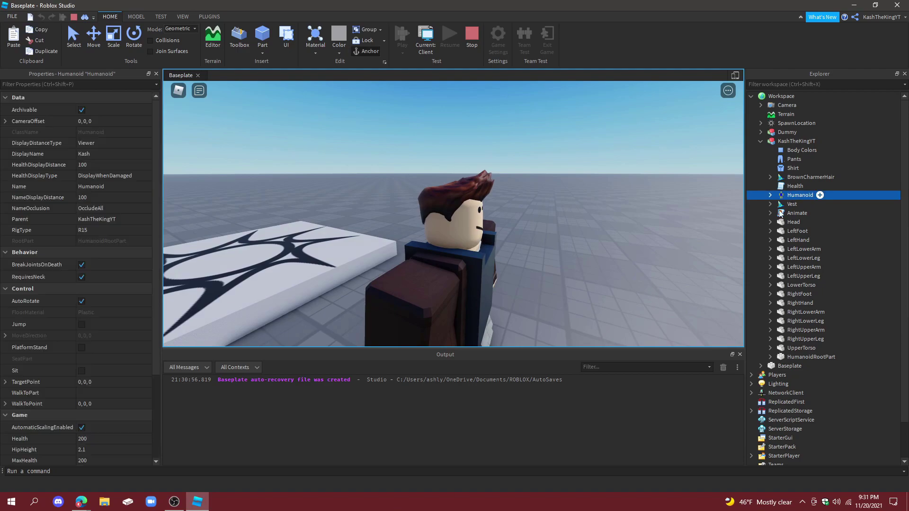
{"action": "scroll", "coordinate": [23, 401], "scroll_direction": "down", "scroll_amount": 3}
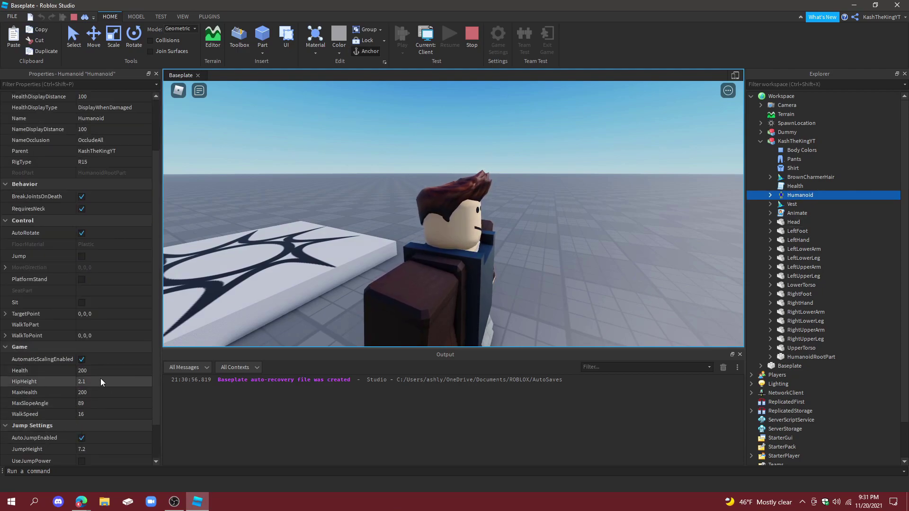
Walk the character around and examine the equipped vest from the front during the playtest
{"action": "right_click_drag", "start_coordinate": [352, 269], "coordinate": [351, 269]}
{"action": "key", "text": "w"}
{"action": "key", "text": "Tab"}
{"action": "key", "text": "Tab"}
{"action": "scroll", "coordinate": [351, 269], "scroll_direction": "down", "scroll_amount": 4}
{"action": "key", "text": "s"}
{"action": "scroll", "coordinate": [351, 270], "scroll_direction": "up", "scroll_amount": 4}
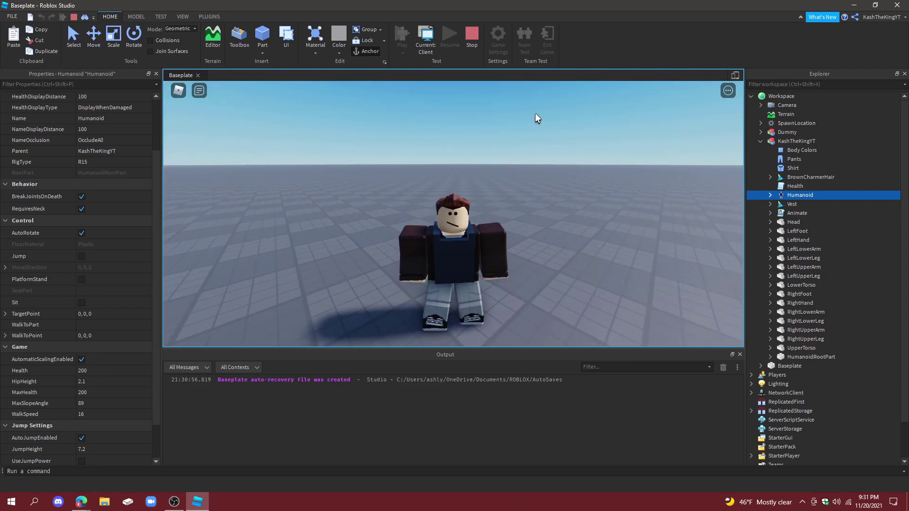